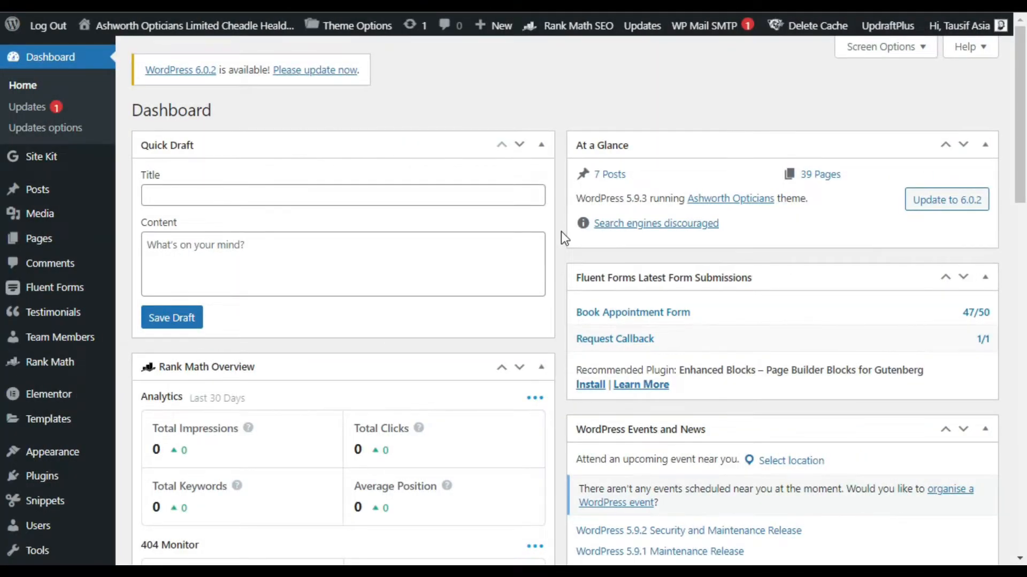
- Search the directory of new plugins for "unlimited elements" and look through the results
scroll(560, 232, down, 5)
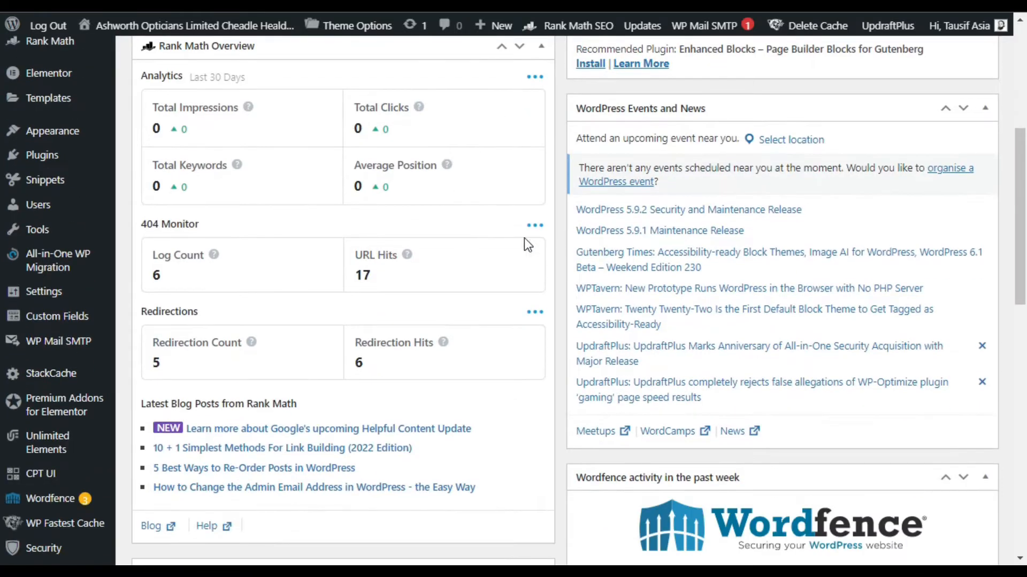
mouse_move(47, 159)
click(143, 184)
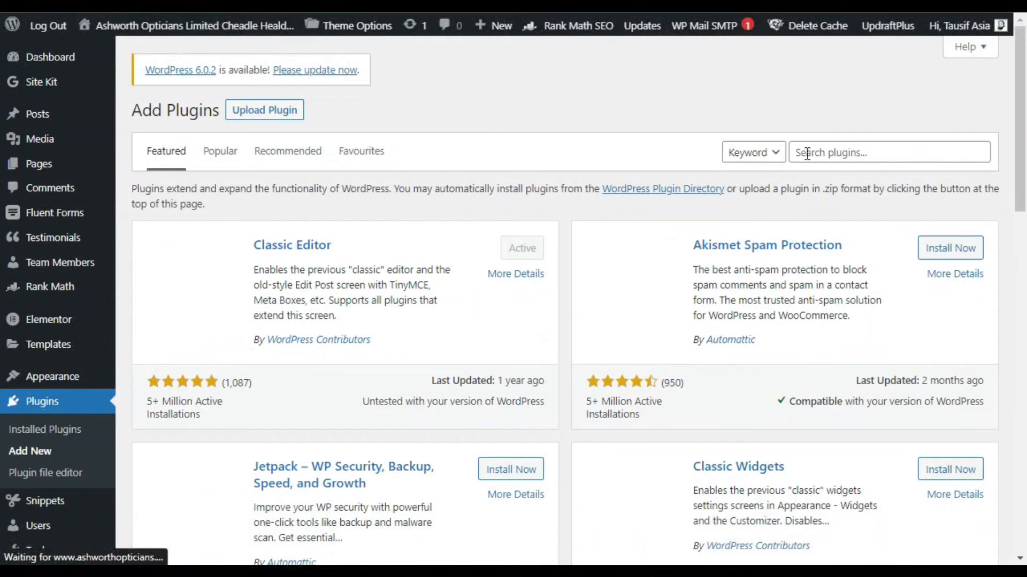
click(810, 154)
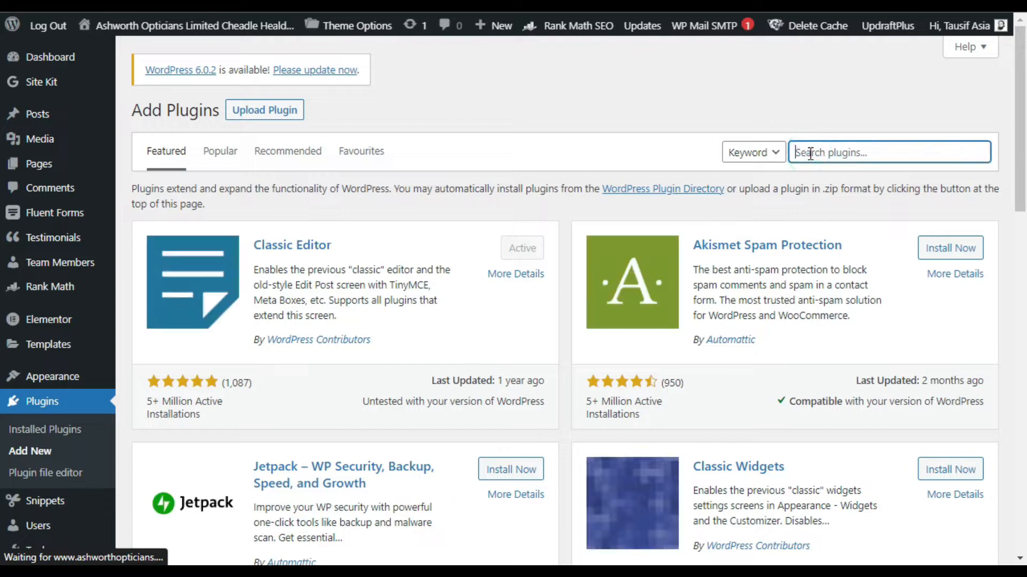
text(unlimited elements)
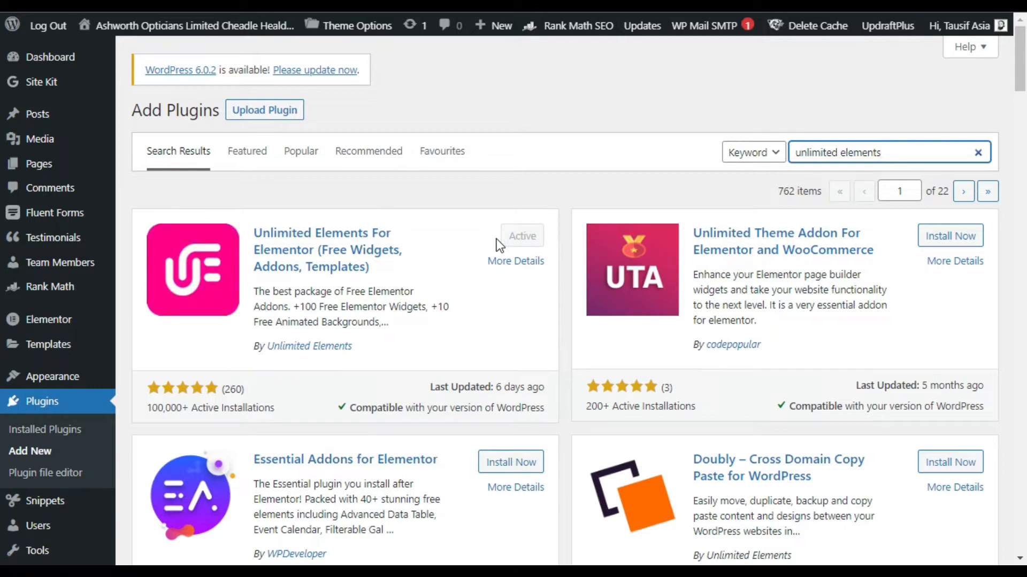
scroll(496, 236, down, 4)
scroll(475, 243, up, 4)
scroll(554, 223, down, 8)
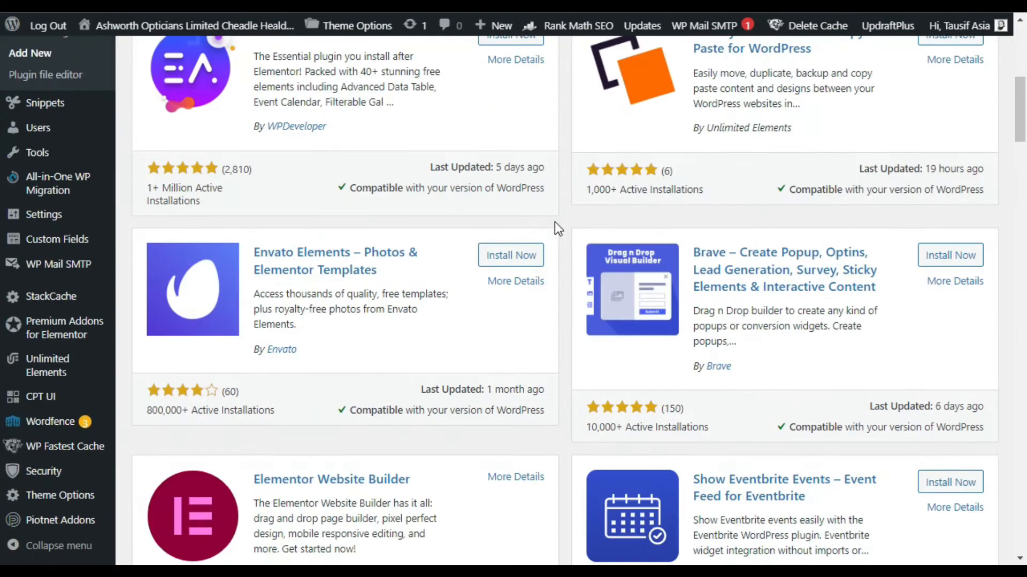
- Install the free Image Tooltip widget from the Creative Widgets category of Unlimited Elements
mouse_move(38, 374)
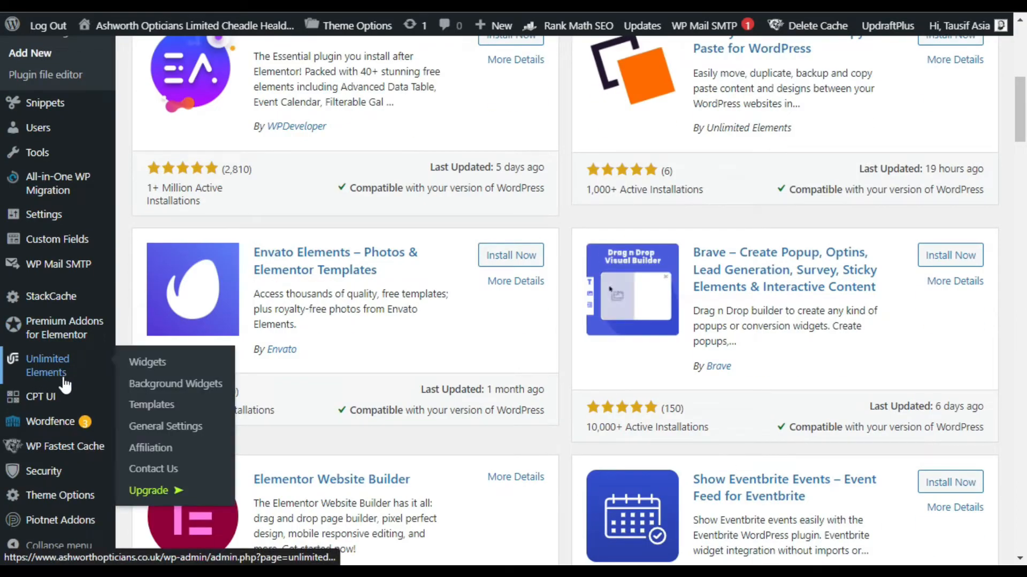
click(163, 363)
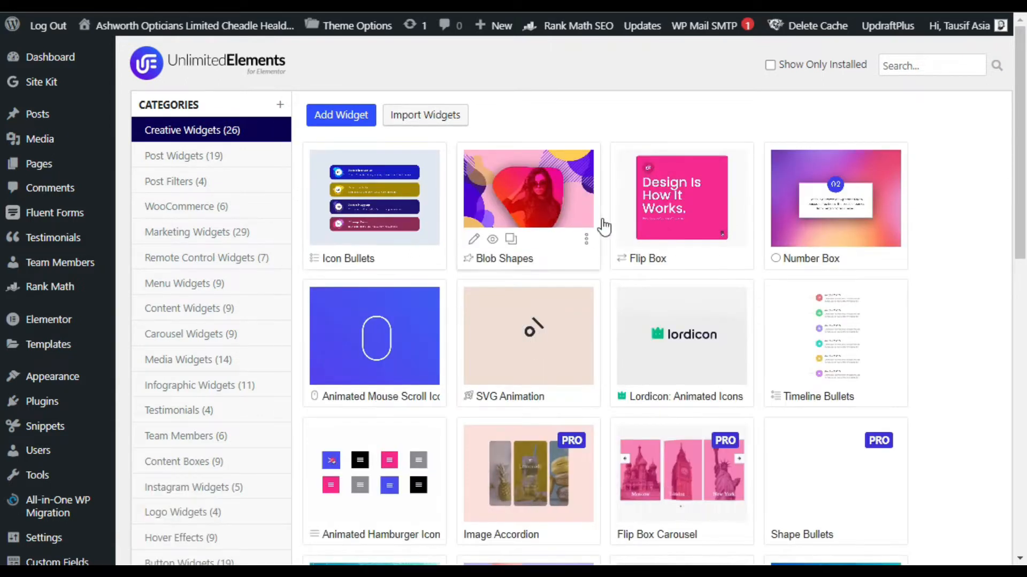
scroll(844, 264, down, 2)
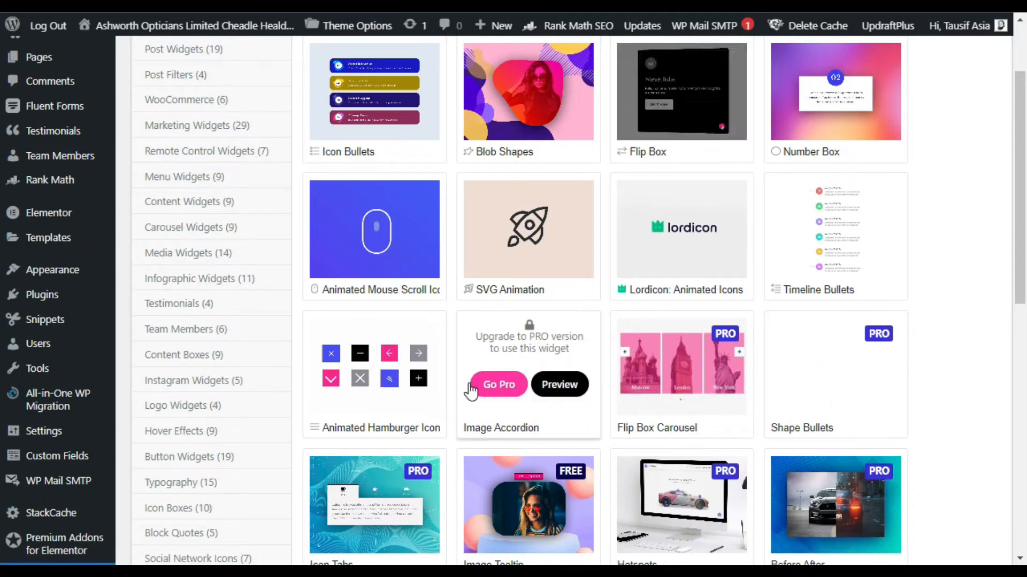
scroll(557, 240, down, 4)
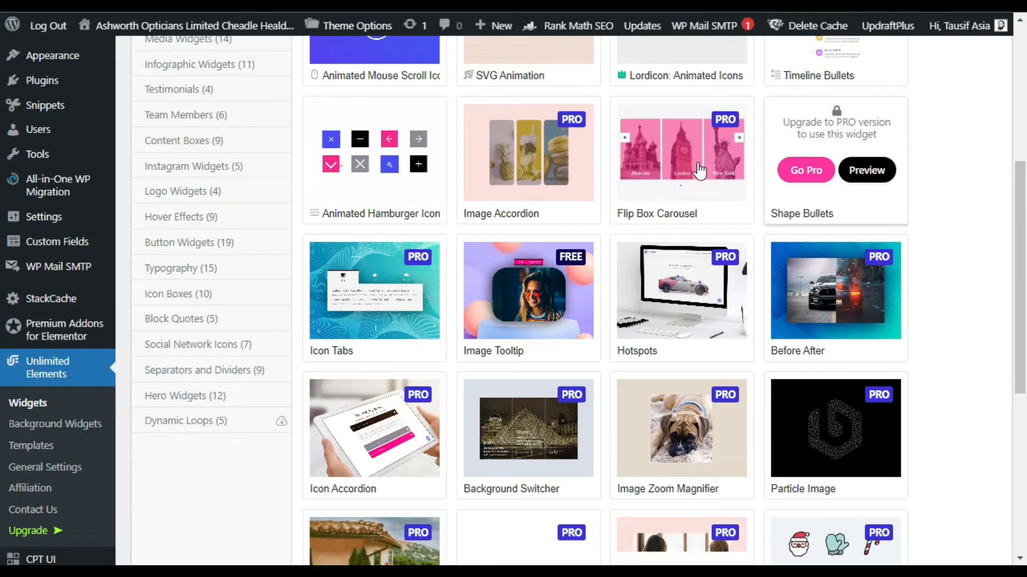
click(498, 309)
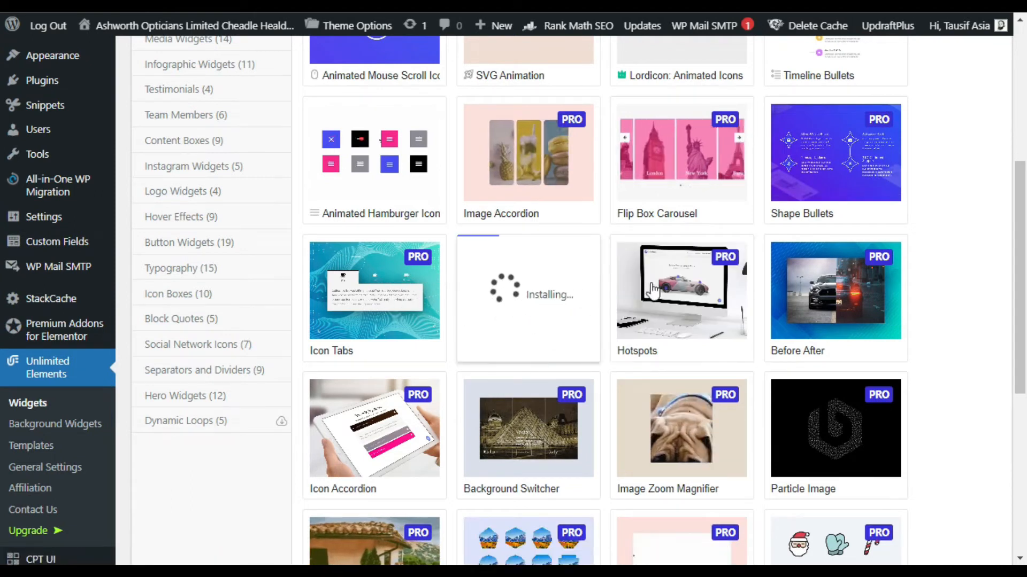
scroll(652, 290, down, 2)
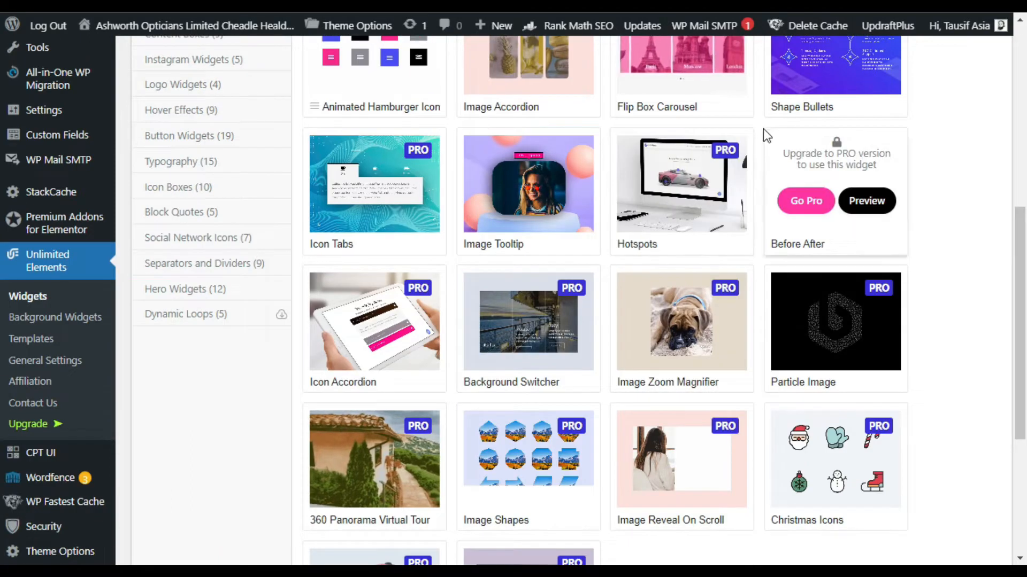
- Look through the background widgets offered by Unlimited Elements
click(37, 319)
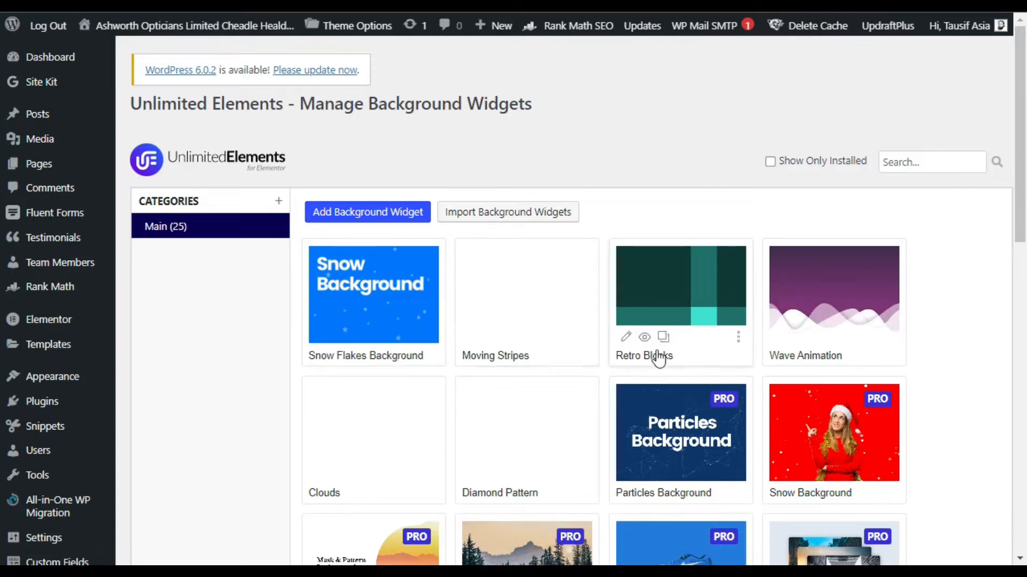
scroll(837, 361, down, 2)
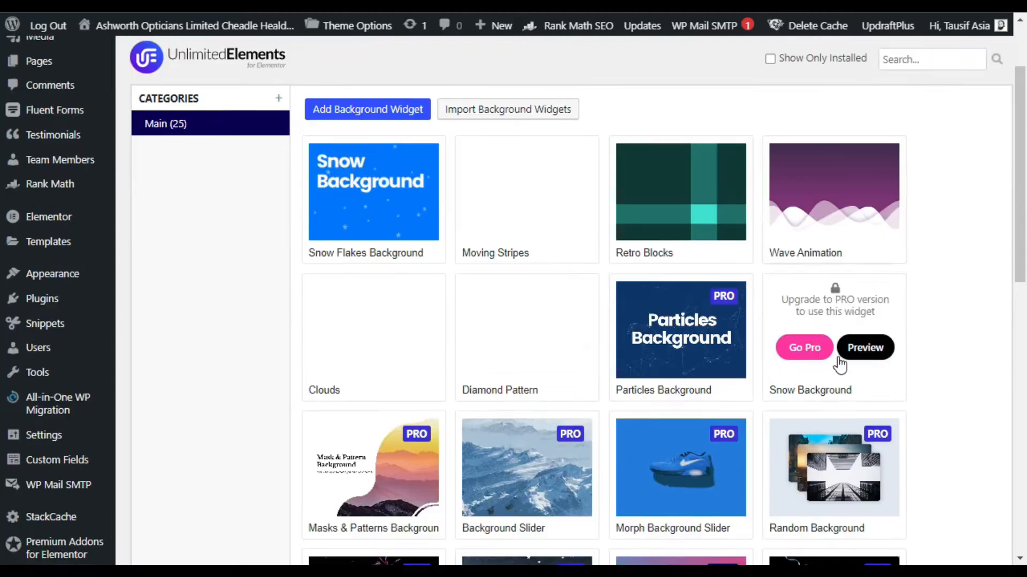
scroll(818, 344, down, 6)
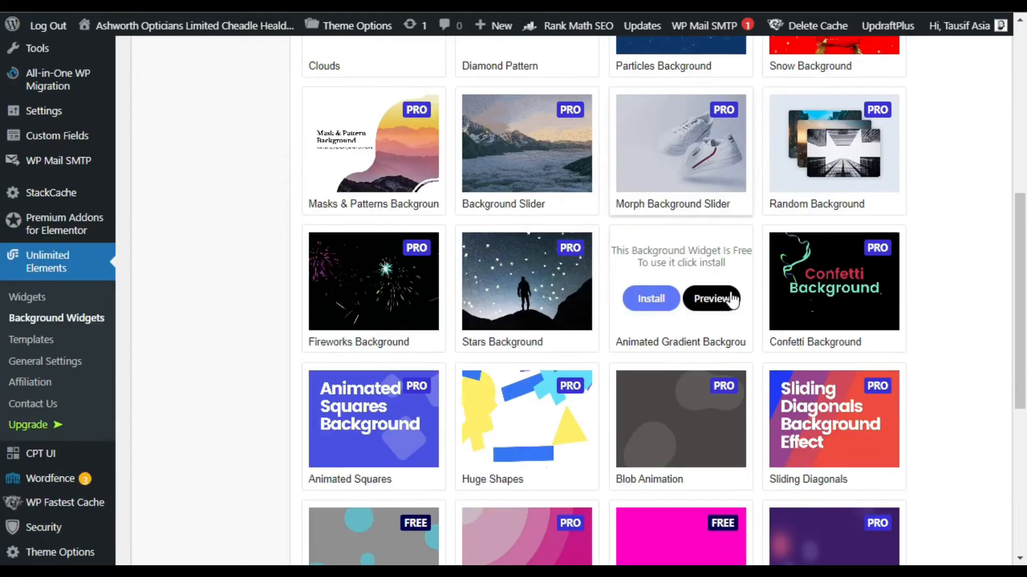
scroll(711, 300, up, 8)
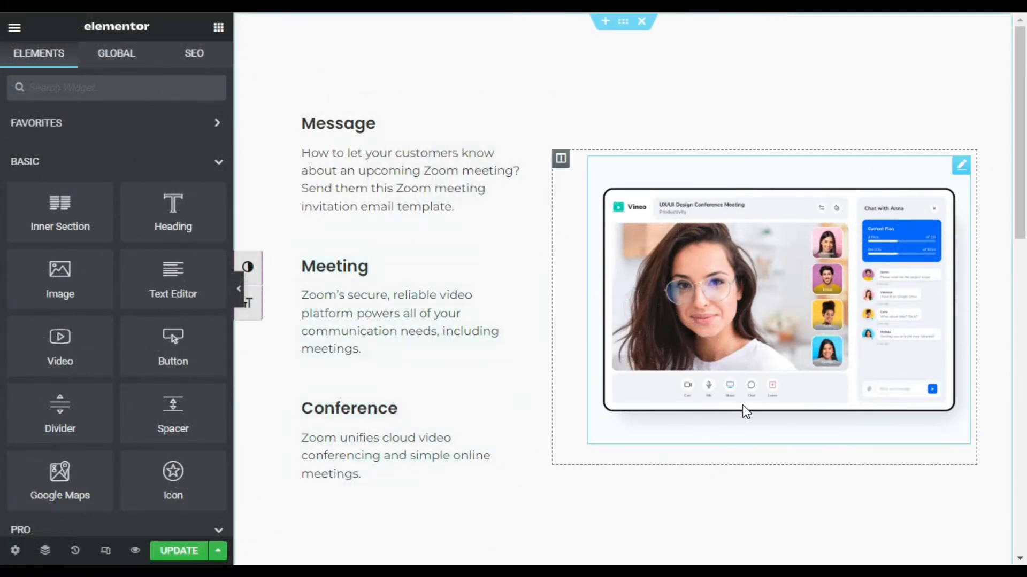
- Insert a new area above the Message, Meeting and Conference section and paste the copied section there
scroll(742, 406, down, 10)
scroll(644, 363, up, 10)
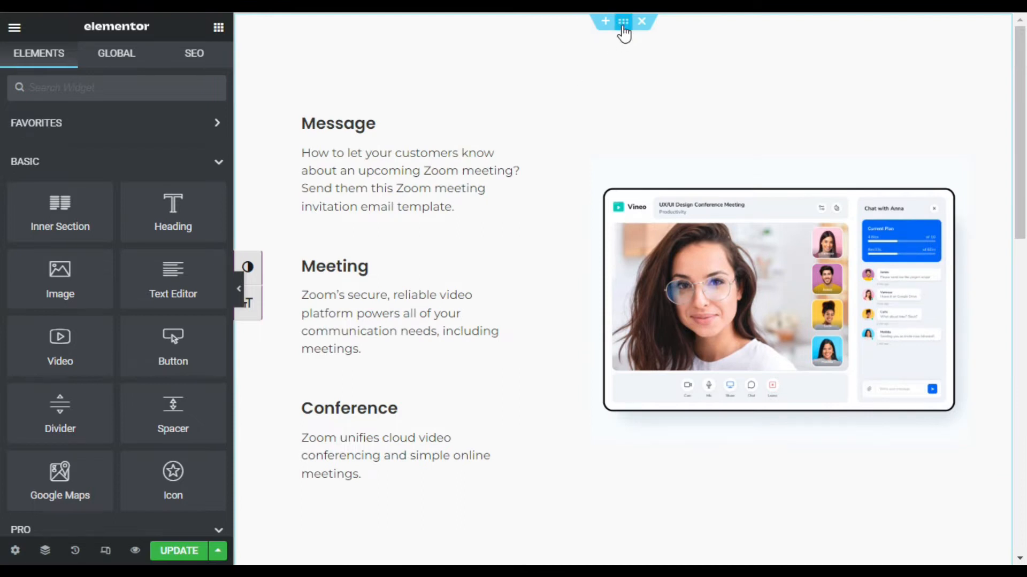
click(606, 24)
right_click(505, 62)
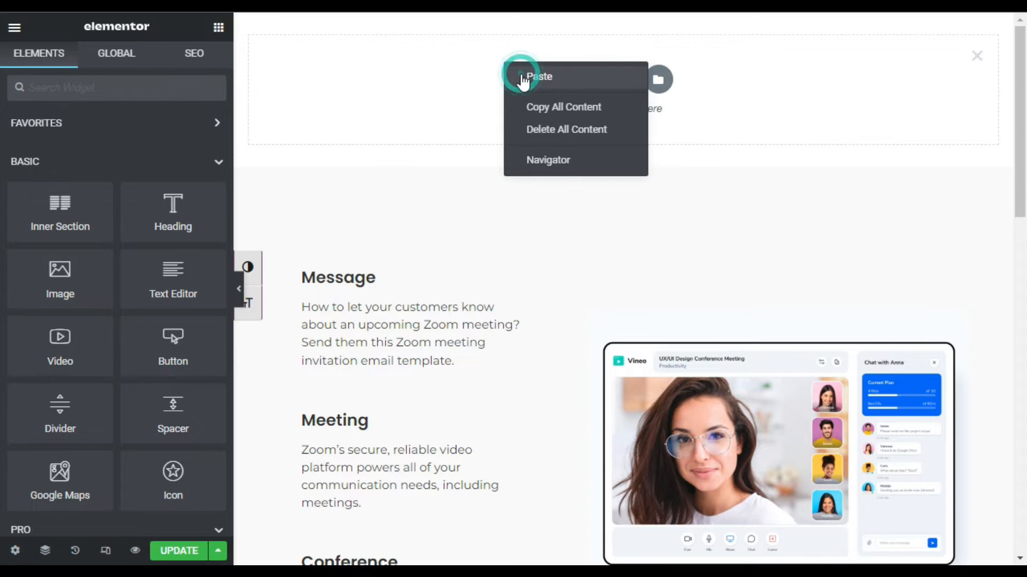
click(523, 78)
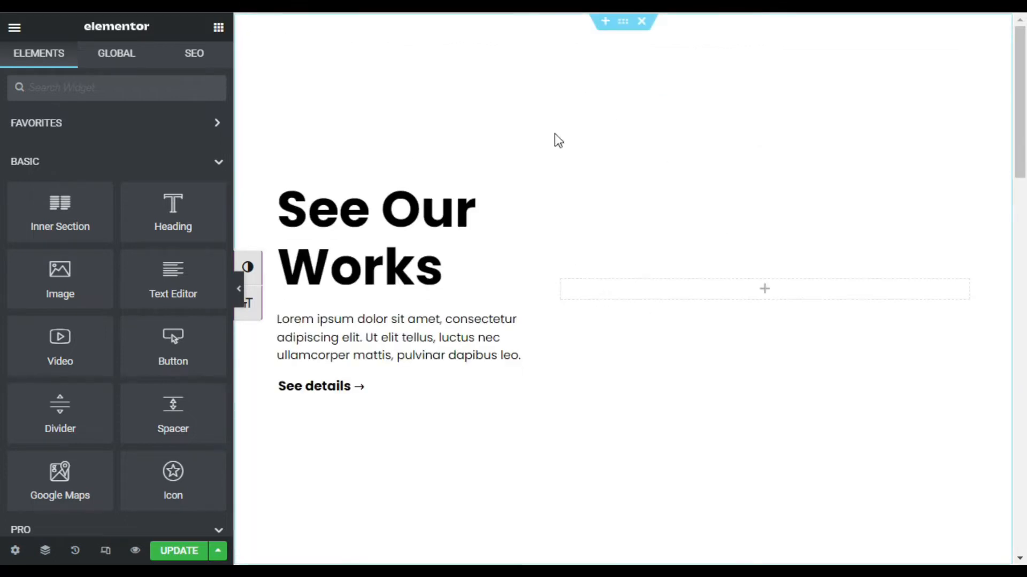
- Give the "See Our Works" section a Min Height of 700 px and set its column position to Stretch
click(623, 24)
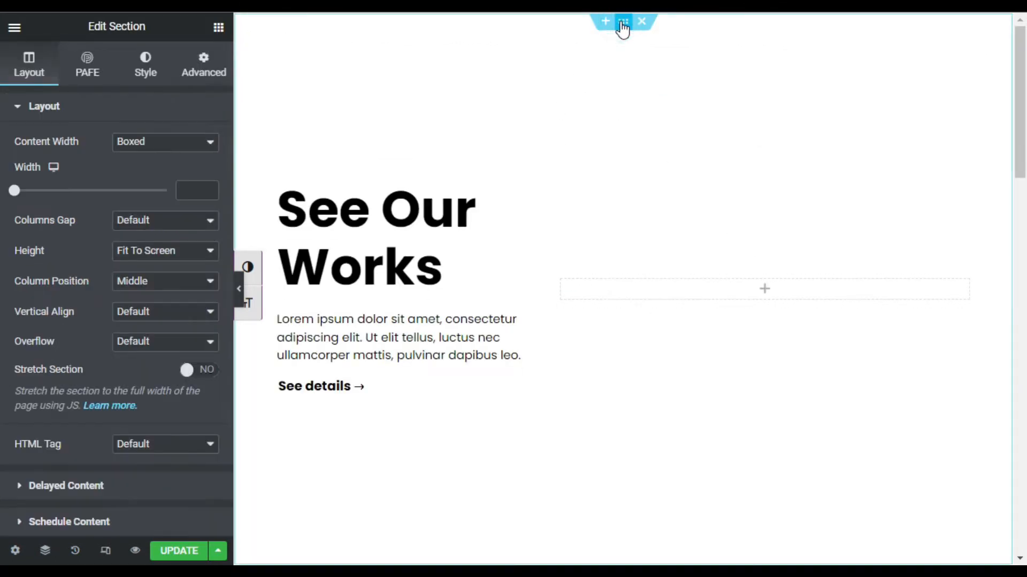
click(156, 252)
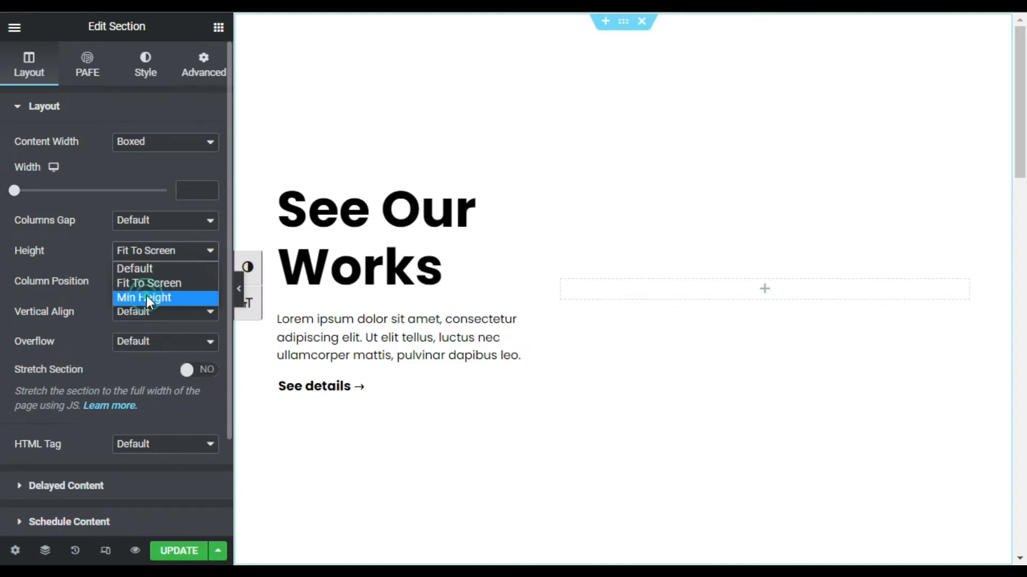
click(147, 297)
drag(53, 300, 86, 304)
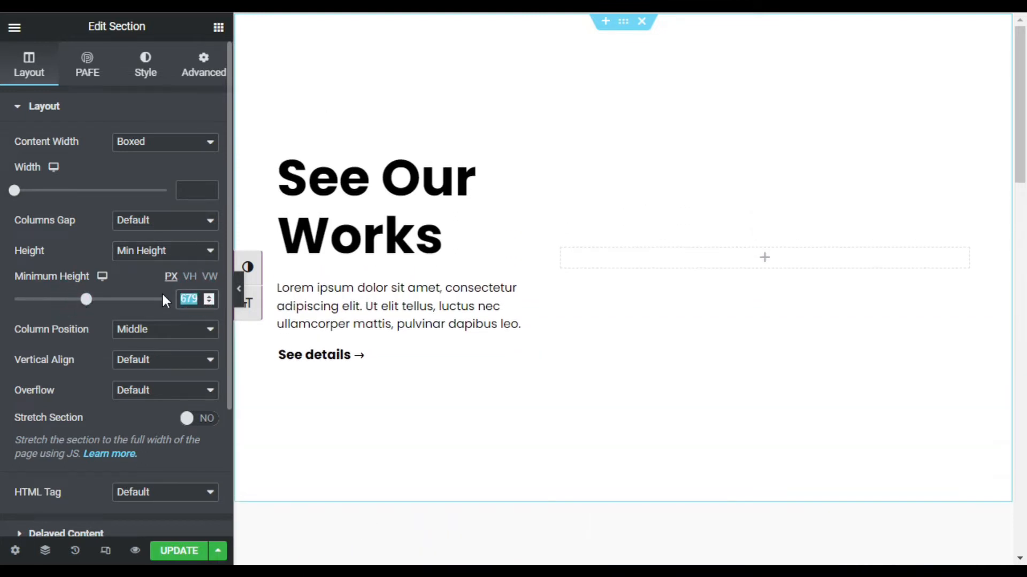
text(700)
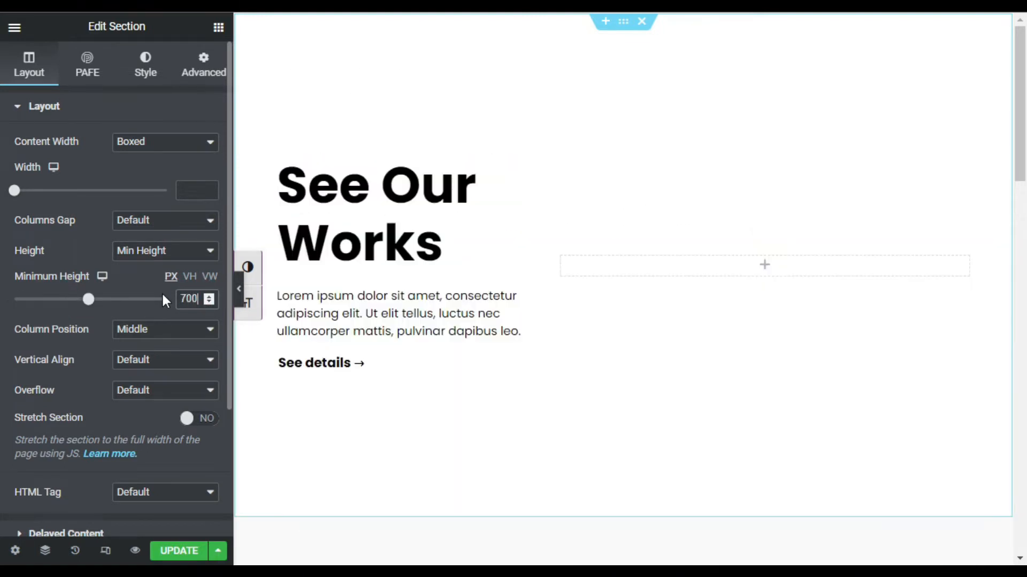
click(131, 330)
click(154, 346)
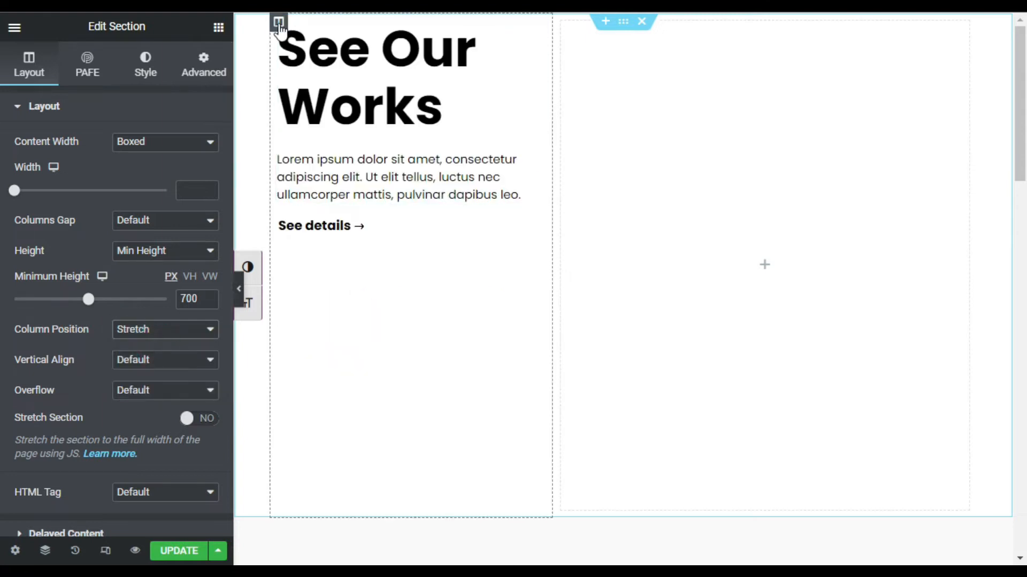
- Set the vertical alignment of the column containing the "See Our Works" text to Middle
click(279, 22)
click(169, 180)
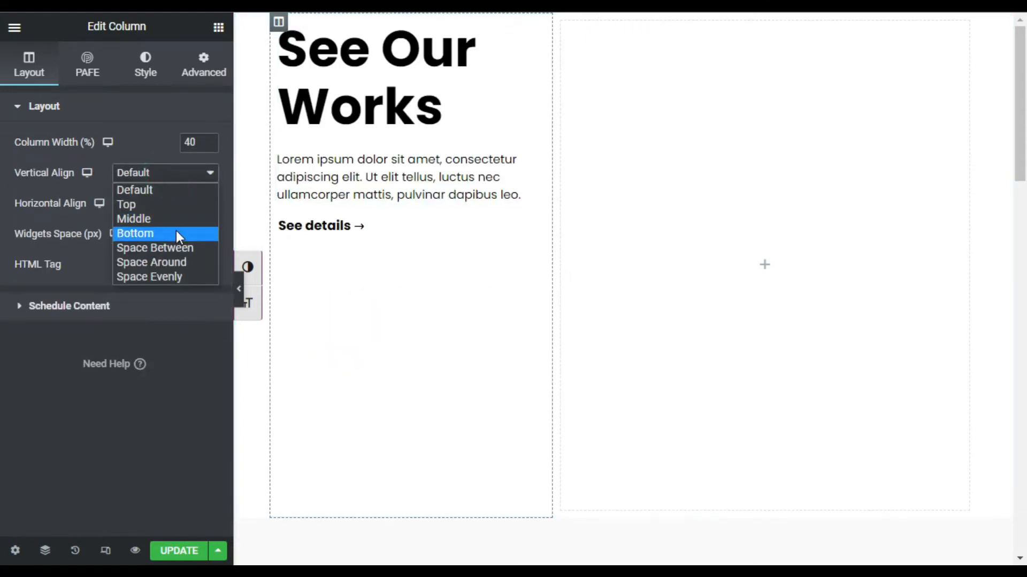
click(174, 220)
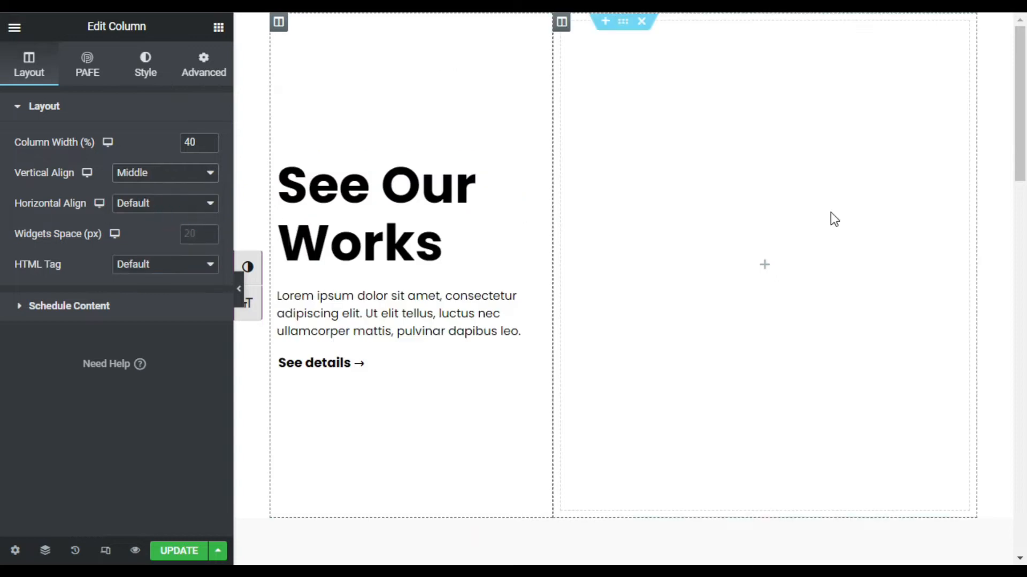
- Set the normal background type of the "See Our Works" section to Classic
click(623, 26)
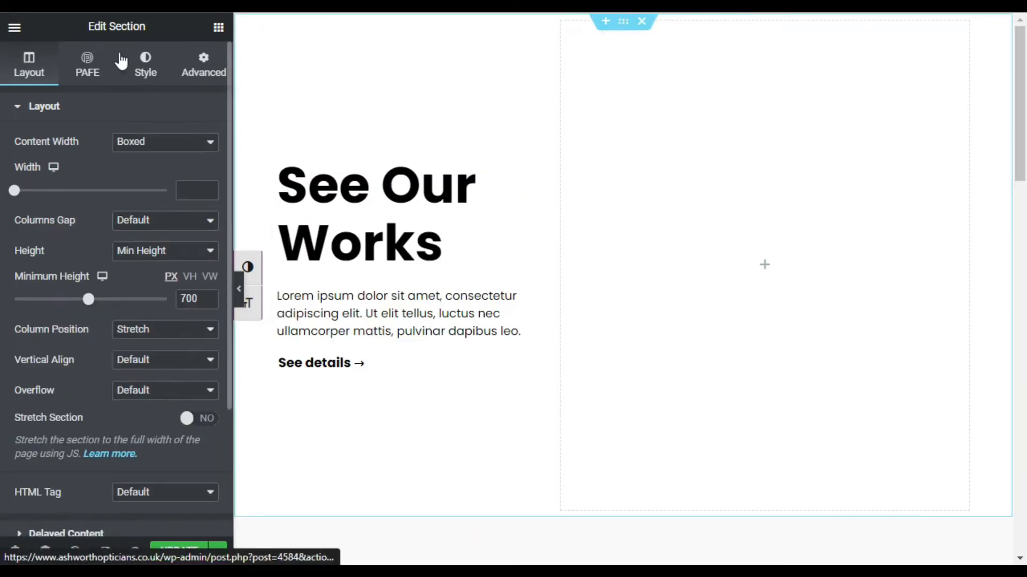
click(145, 65)
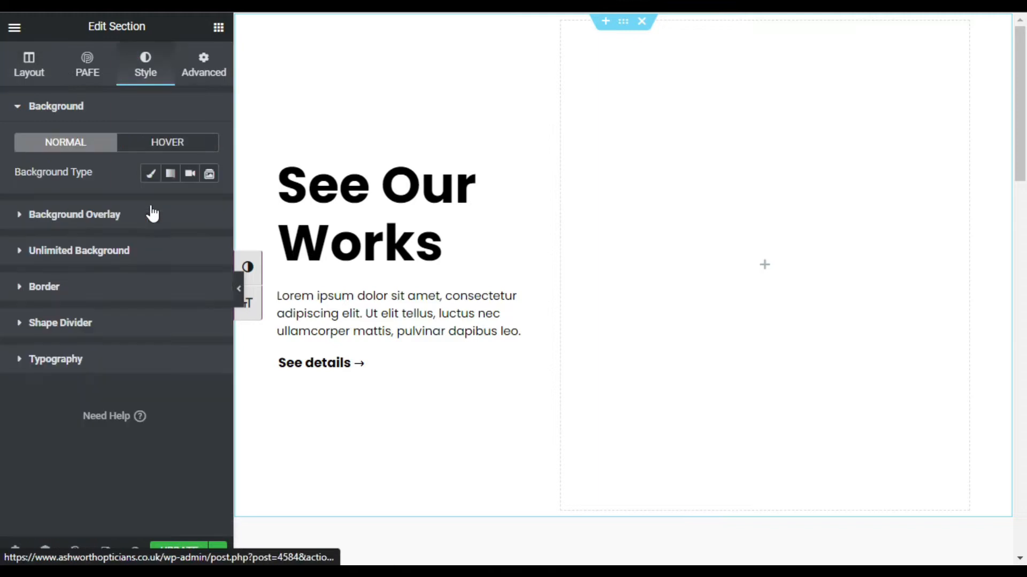
click(151, 175)
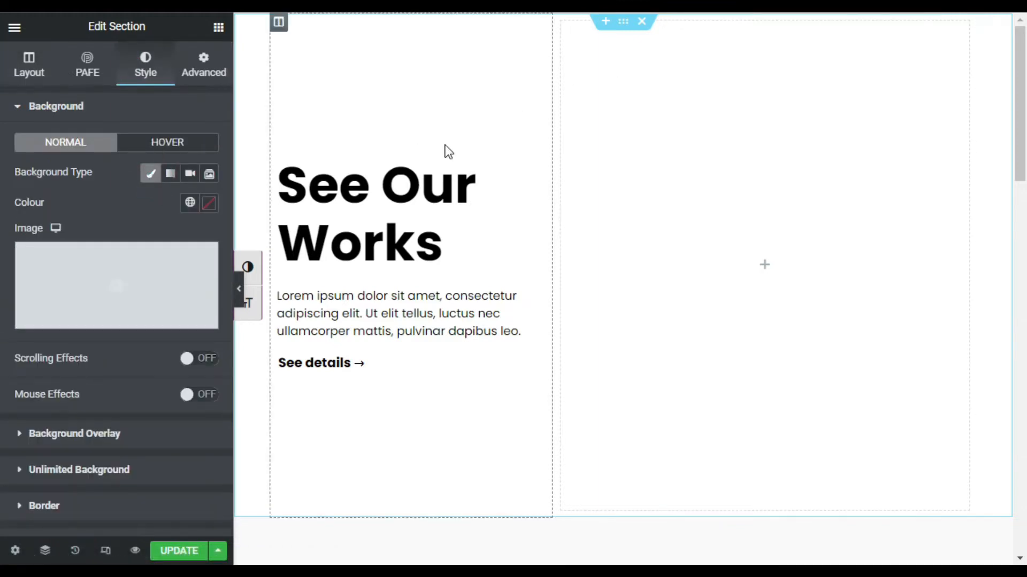
click(279, 22)
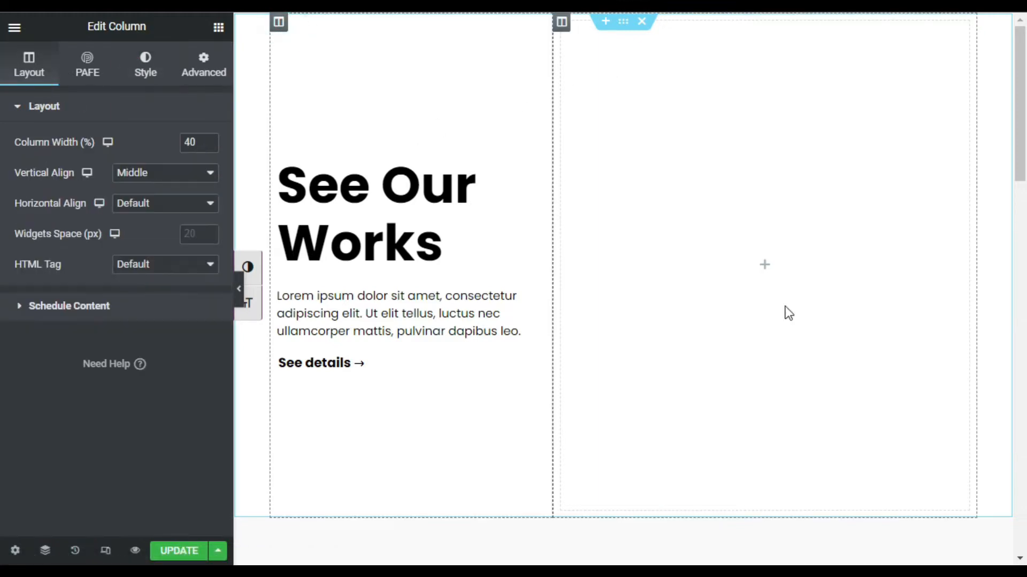
- Give the empty column a Classic background with the media library portrait of the young man with crossed arms
click(560, 30)
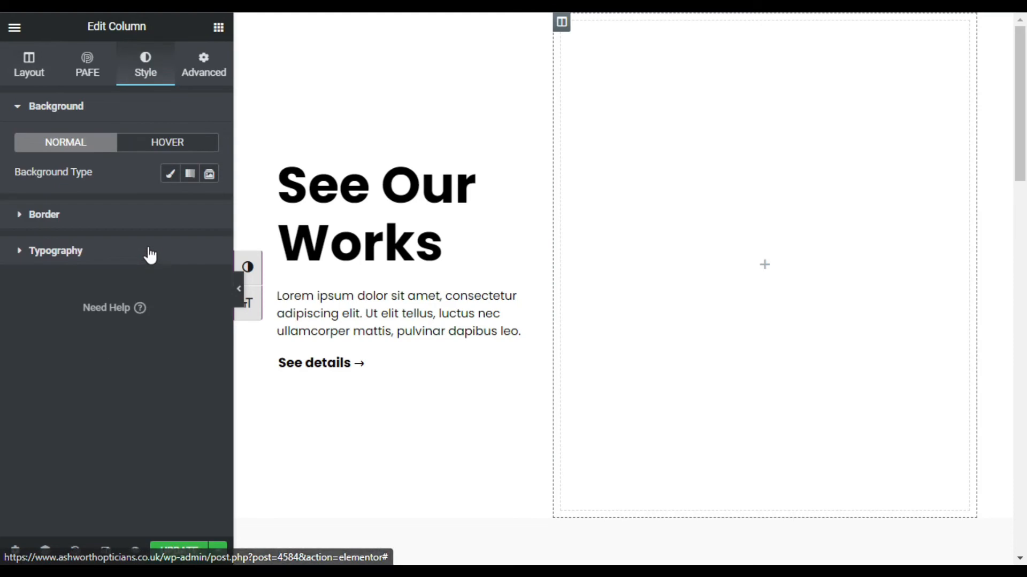
click(171, 173)
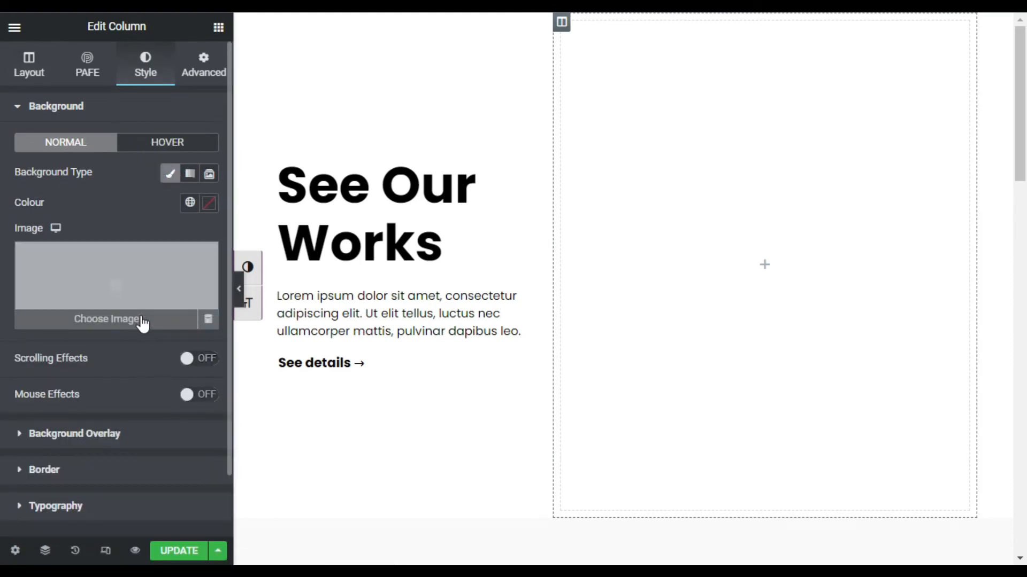
click(141, 317)
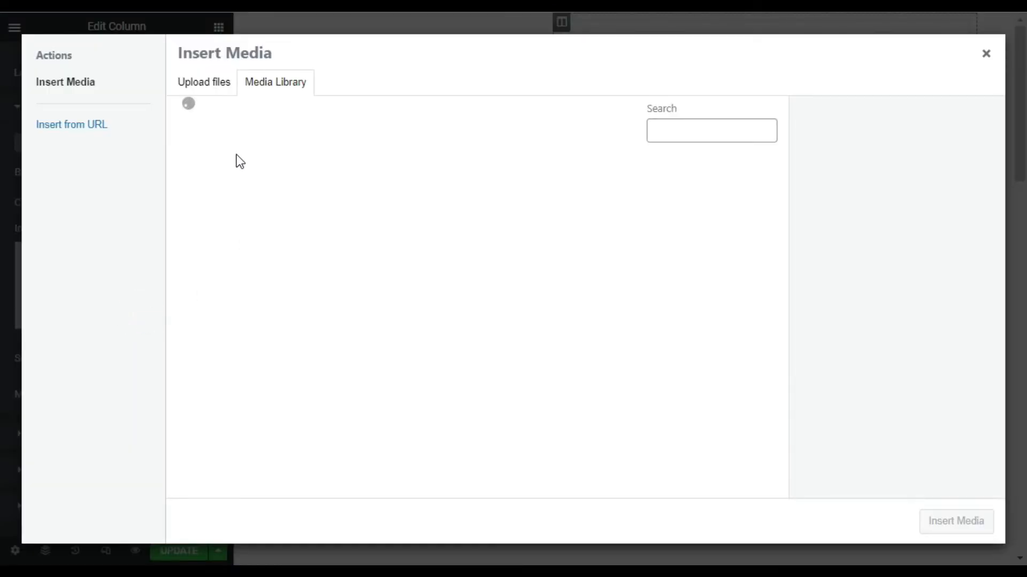
click(196, 183)
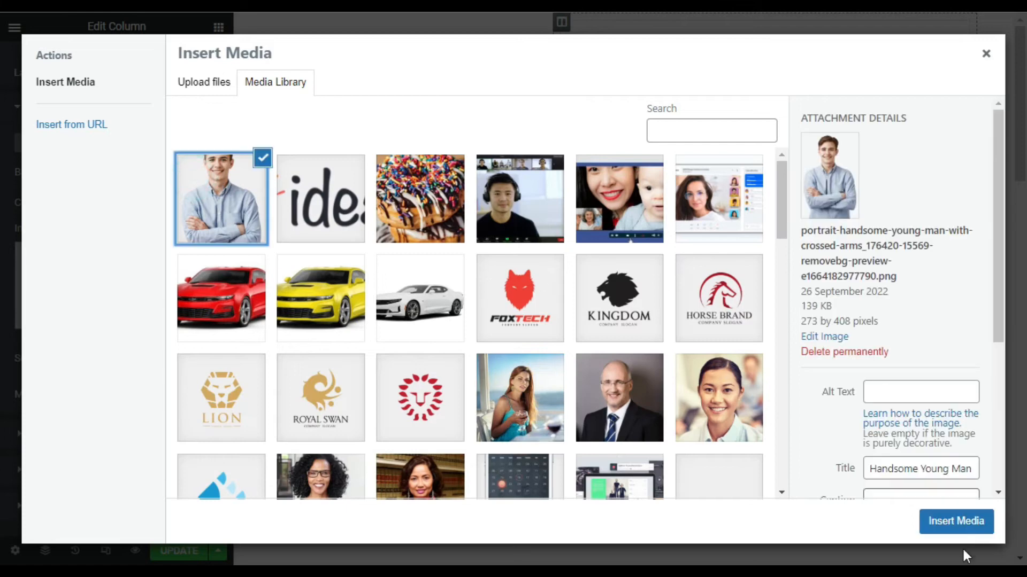
click(958, 517)
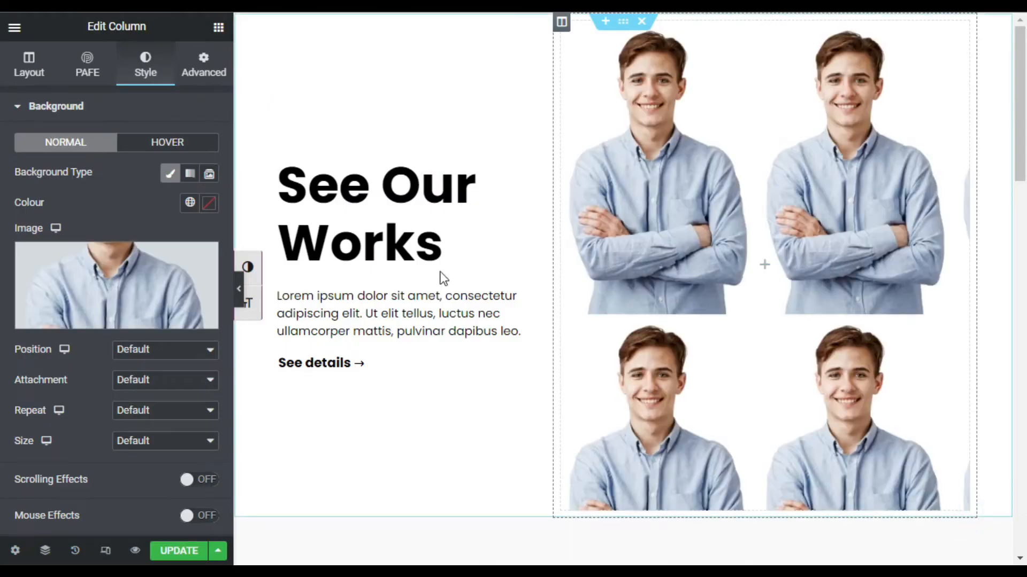
- Set the portrait column's background image to Contain size, No-repeat and Bottom Right position, and view the layout at full width
click(162, 441)
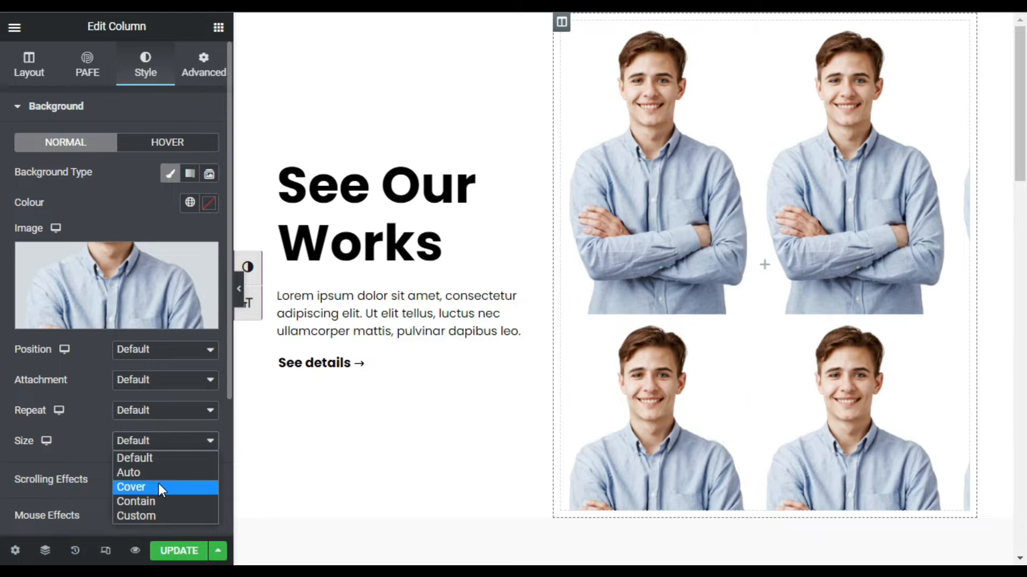
click(165, 500)
click(172, 412)
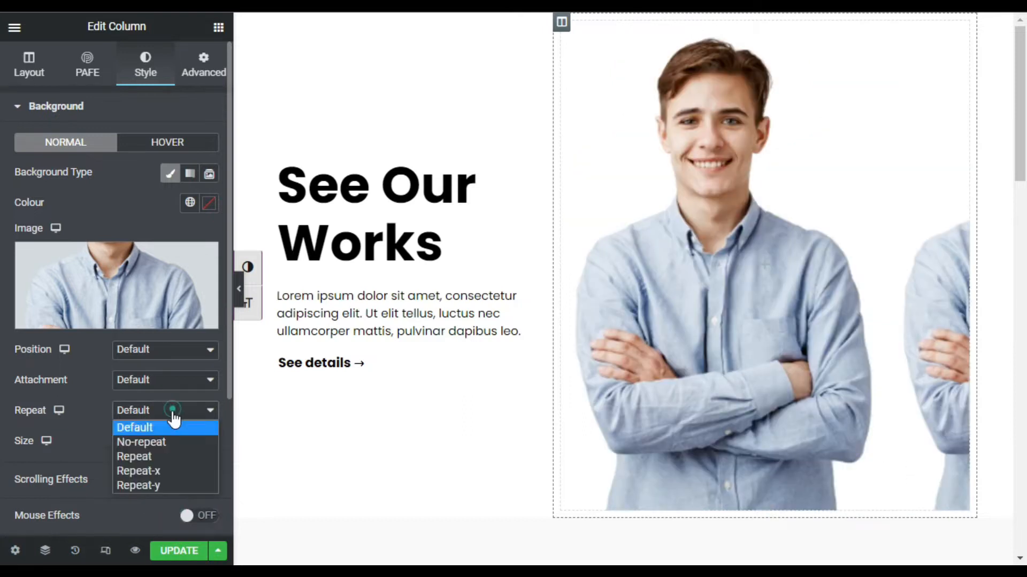
click(171, 443)
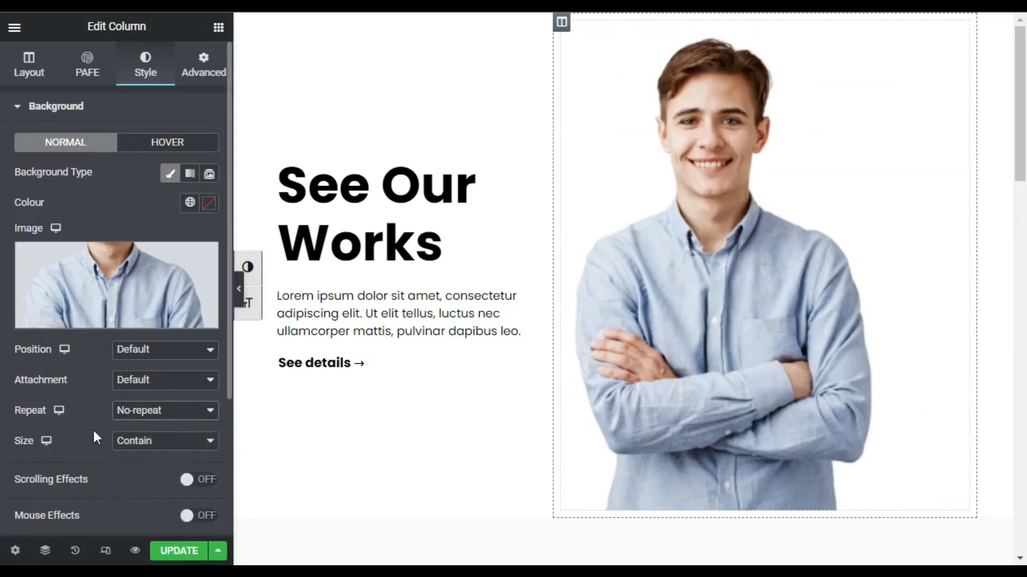
click(163, 353)
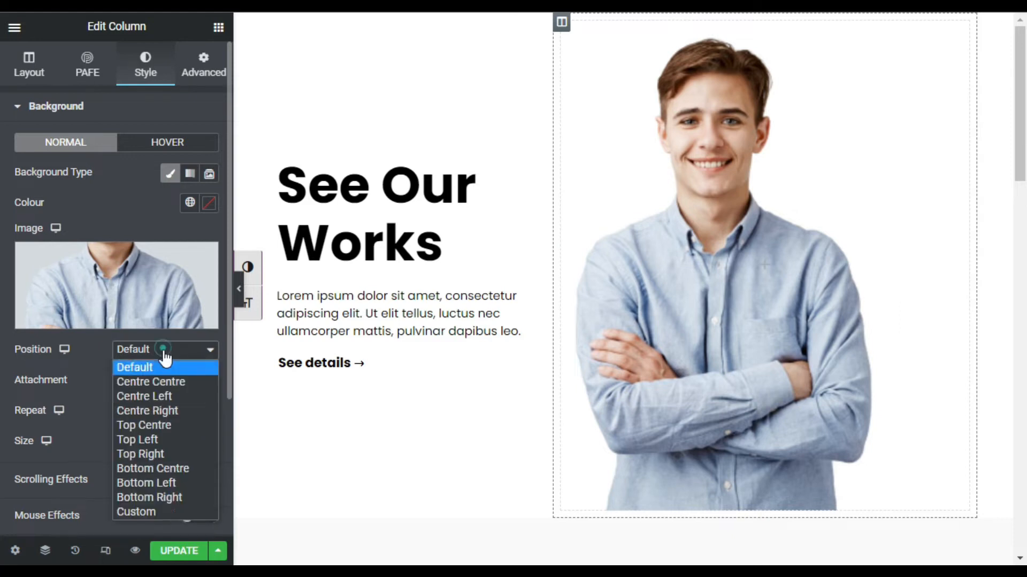
click(161, 500)
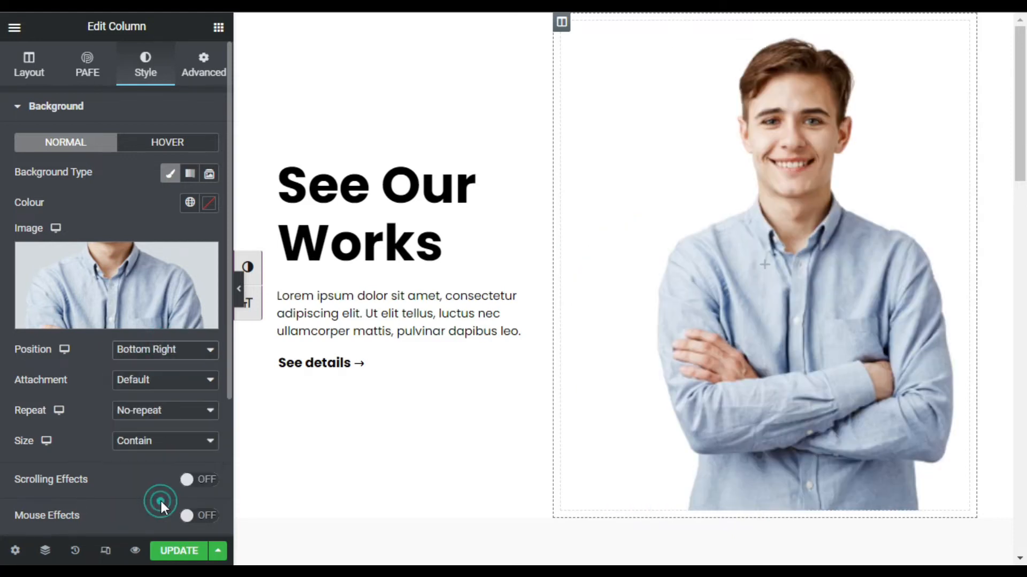
click(240, 291)
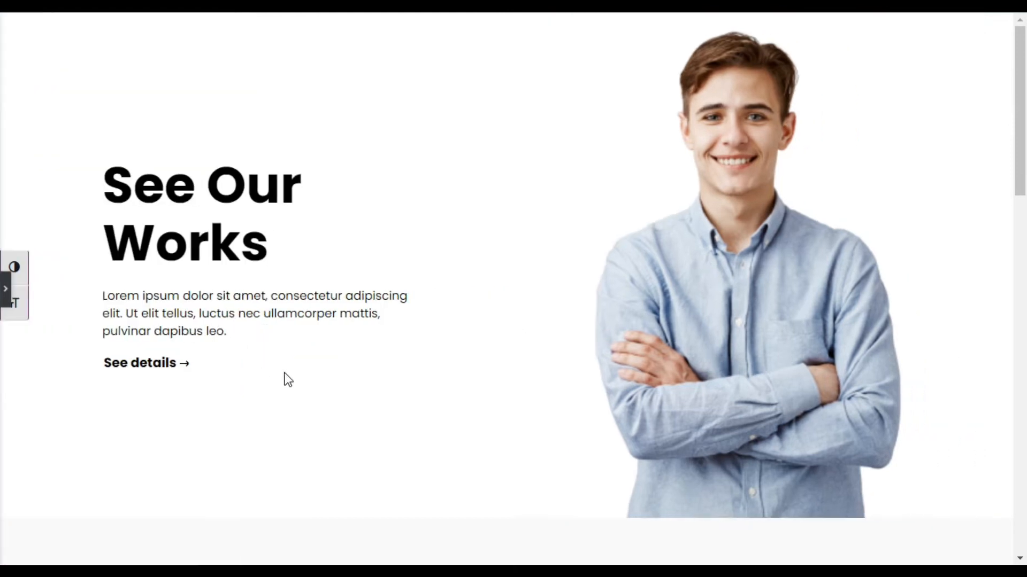
click(12, 293)
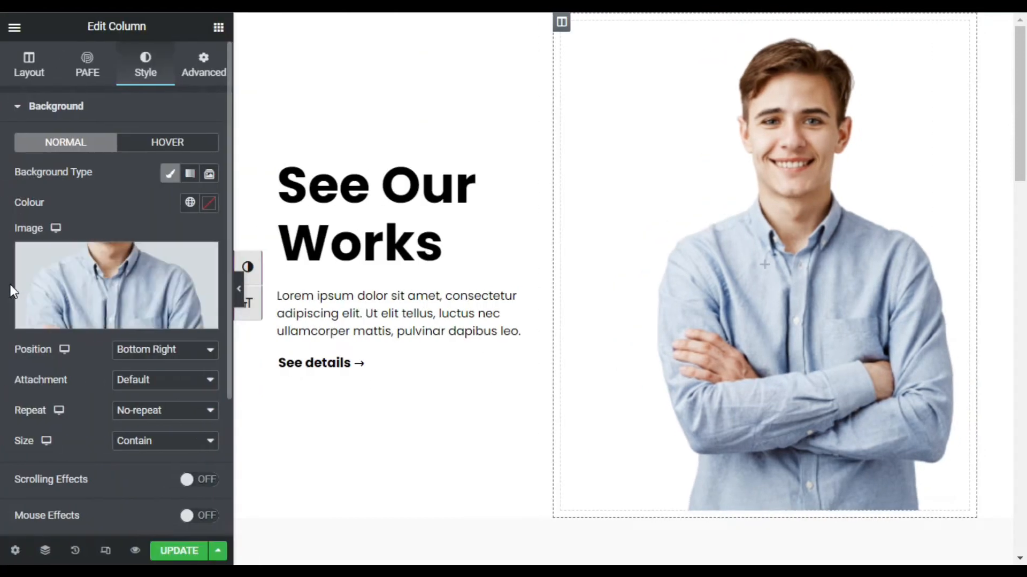
- Replace the "See Our Works" heading text with "Meet Our Stars"
click(537, 165)
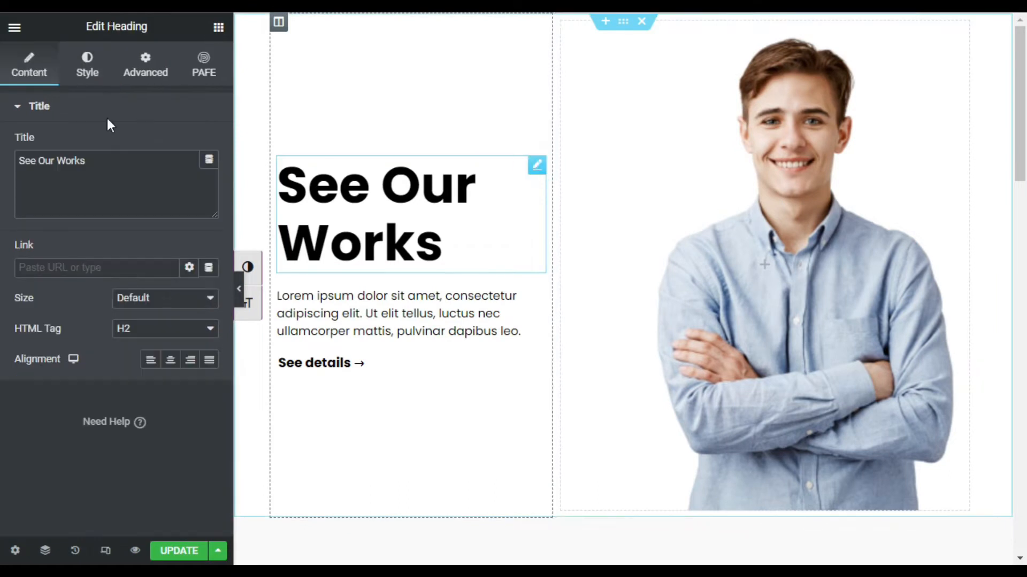
key(ctrl+a)
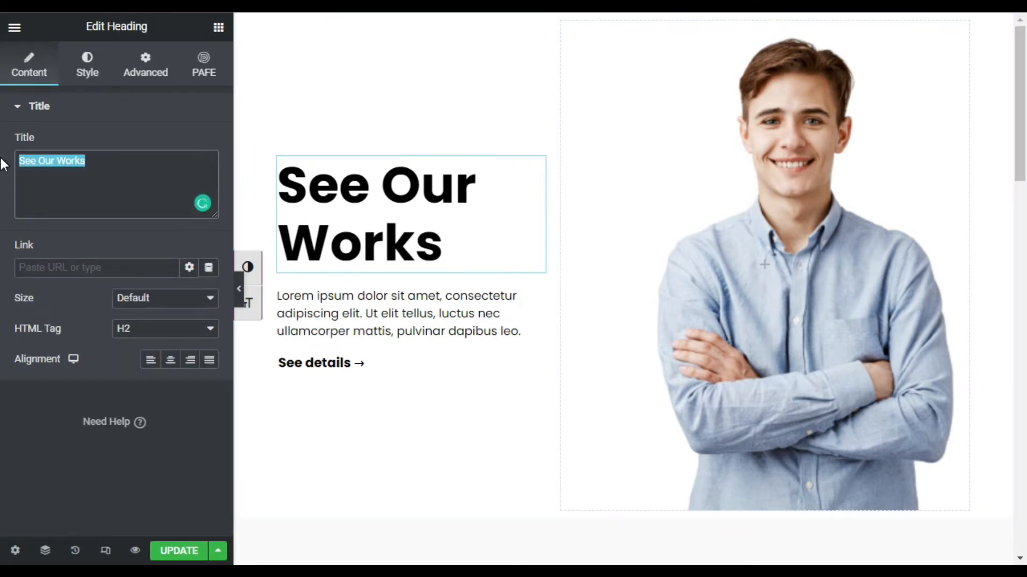
text(Meet)
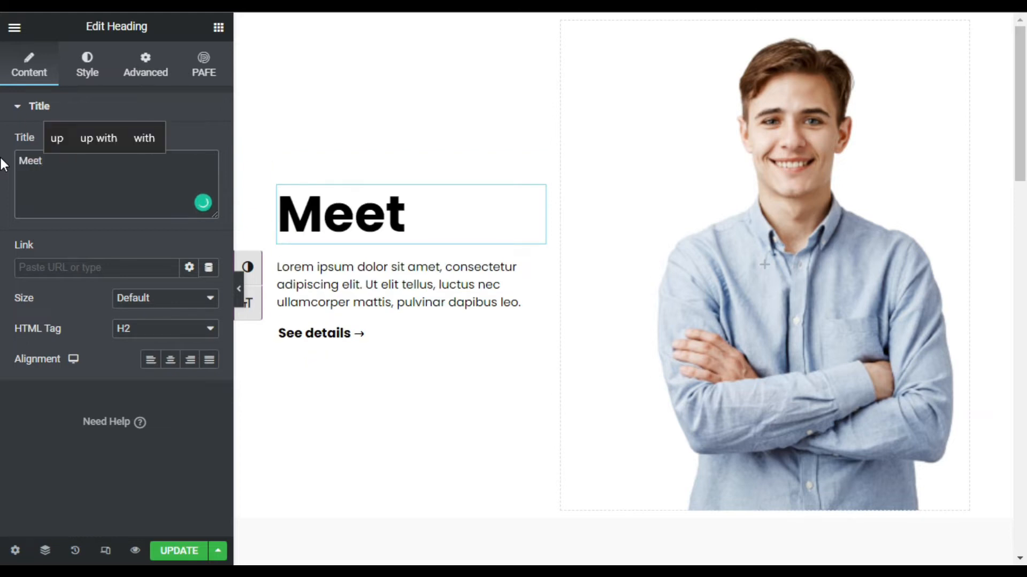
text( Our Stars)
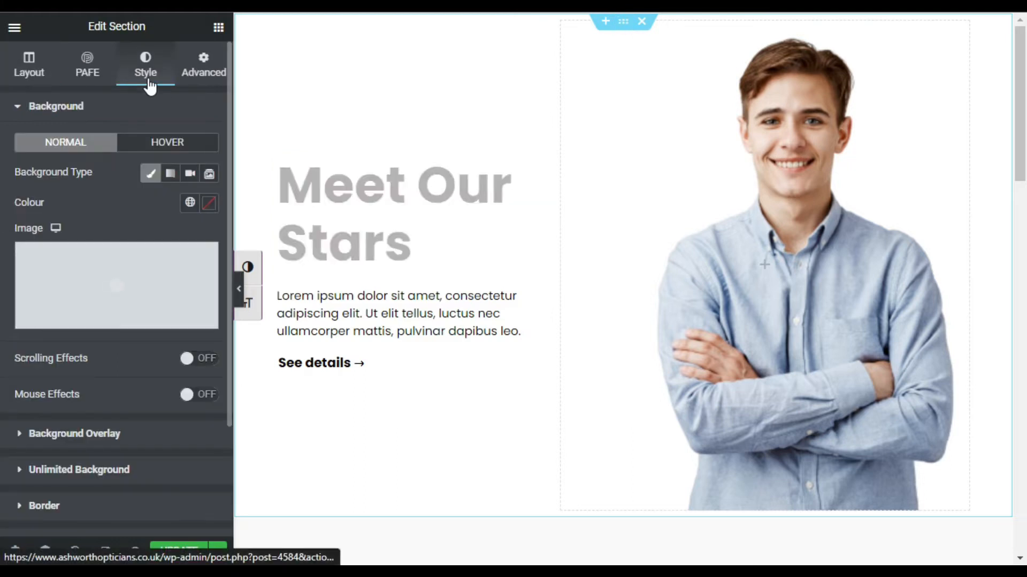
- Give the "Meet Our Stars" section a bright red Classic background colour
click(150, 73)
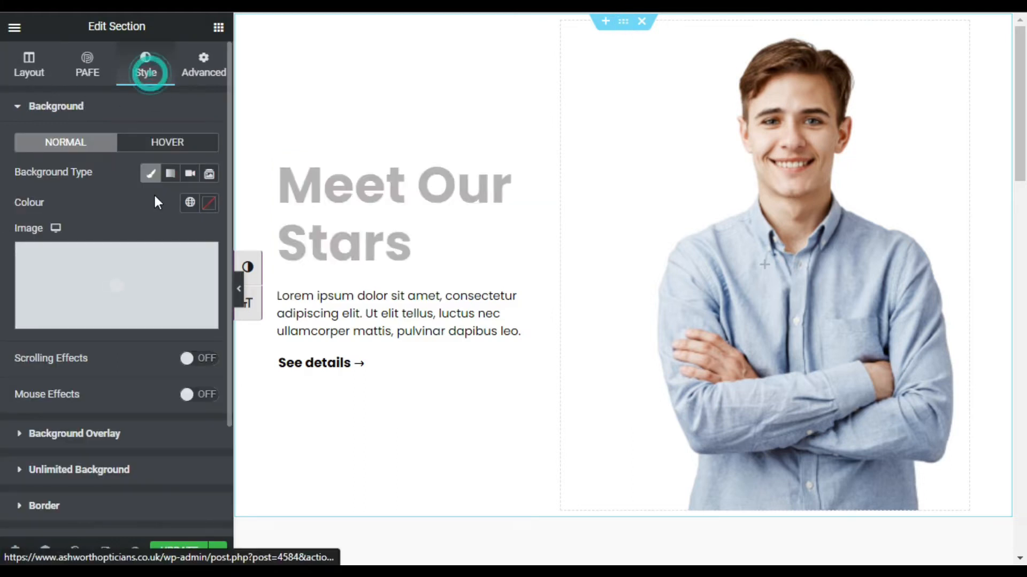
click(208, 203)
mouse_move(174, 287)
mouse_down()
mouse_move(213, 246)
mouse_move(230, 245)
mouse_up()
mouse_move(153, 274)
mouse_down()
mouse_move(211, 259)
mouse_move(196, 262)
mouse_up()
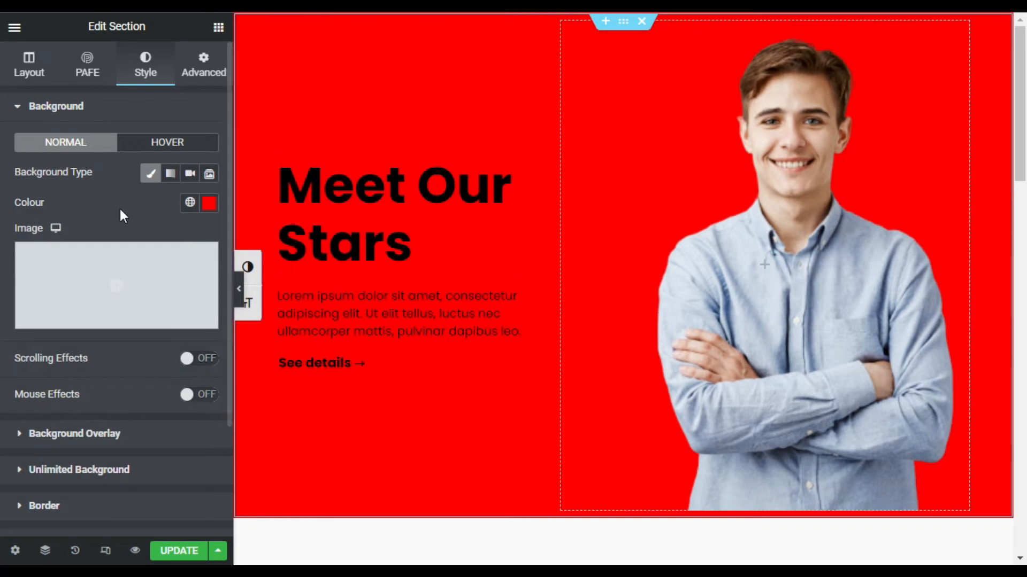
- Set the red section's Unlimited Background type to Wave Animation and update the page
click(116, 110)
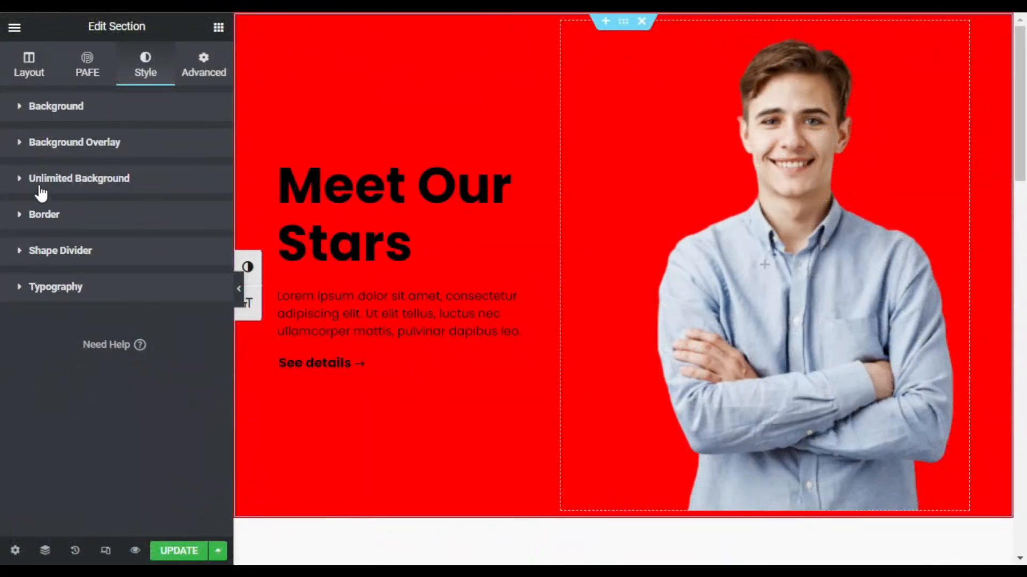
click(149, 191)
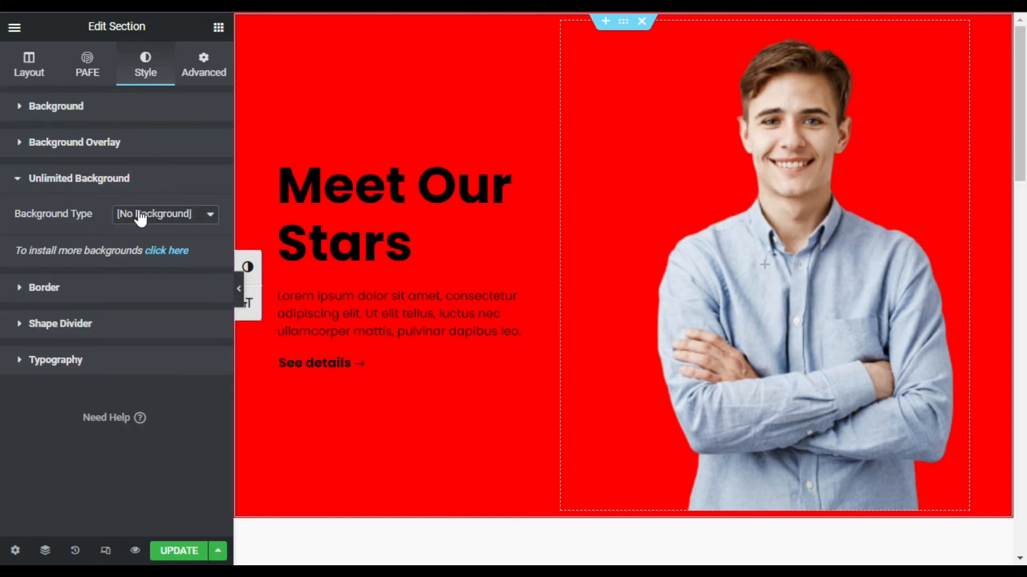
click(165, 207)
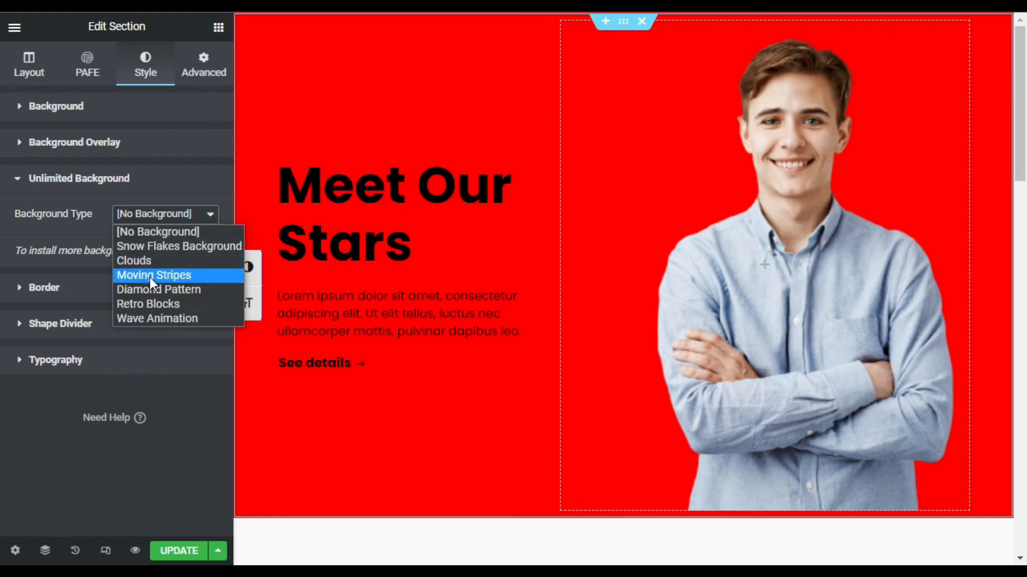
click(144, 318)
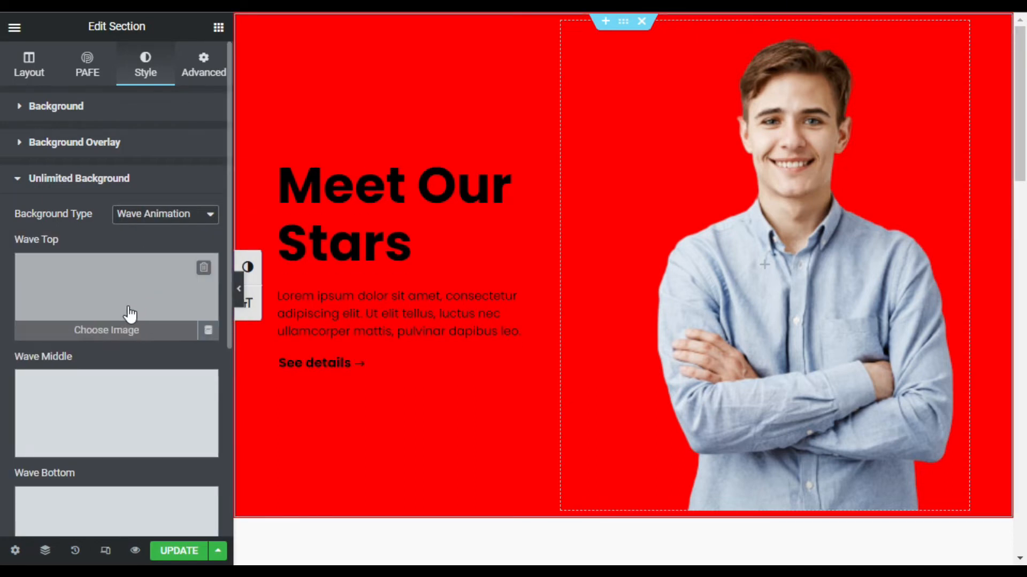
scroll(131, 321, down, 3)
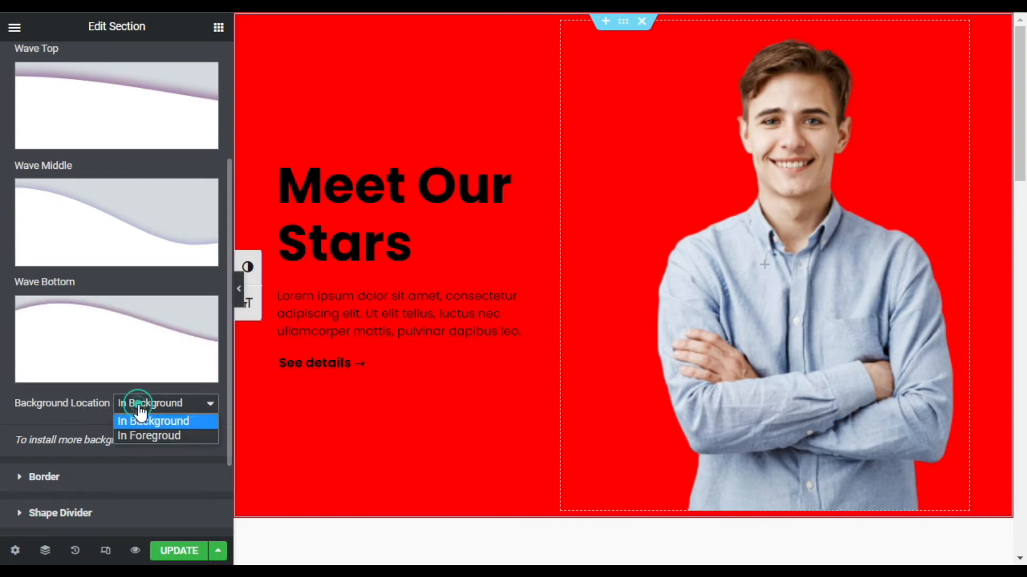
click(95, 410)
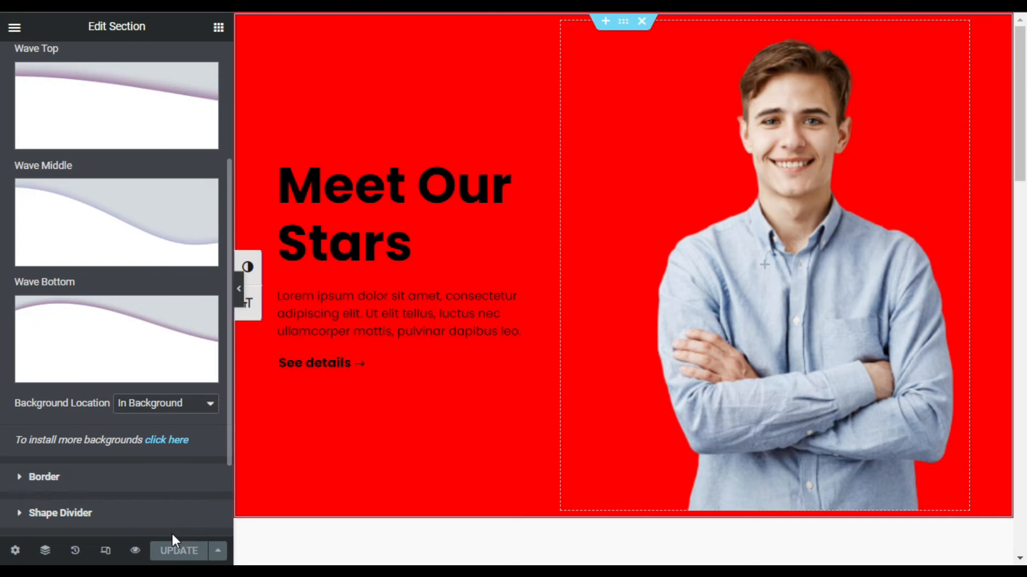
- Preview the page and examine the animated waves along the lower edge of the "Meet Our Stars" section
click(136, 547)
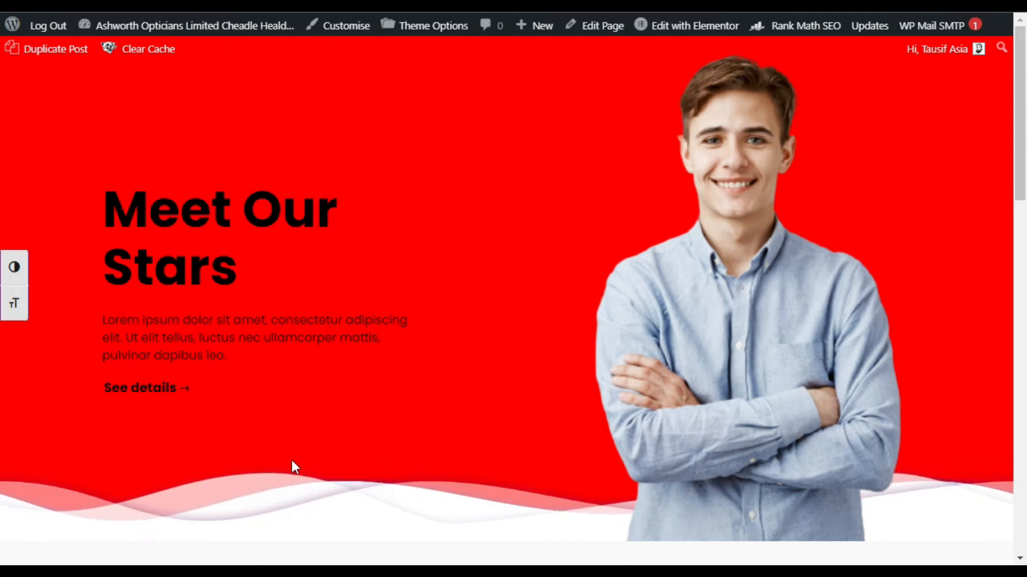
scroll(875, 409, down, 2)
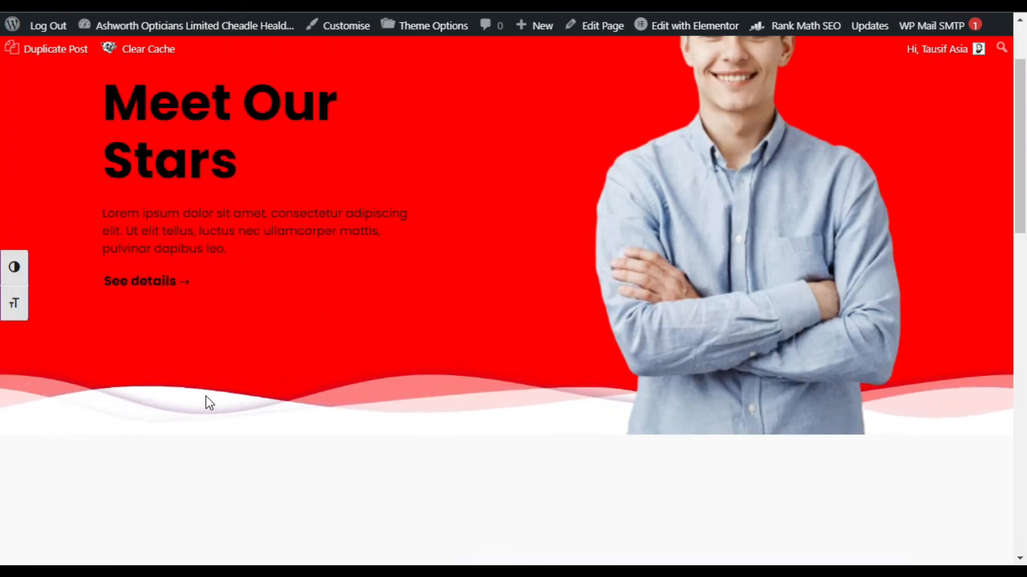
scroll(214, 403, up, 2)
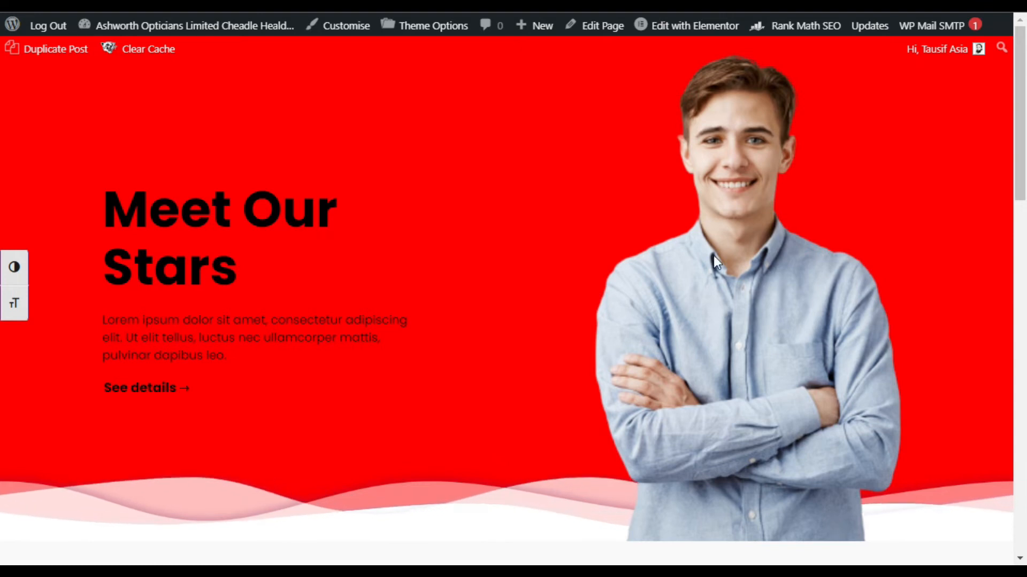
scroll(588, 455, down, 2)
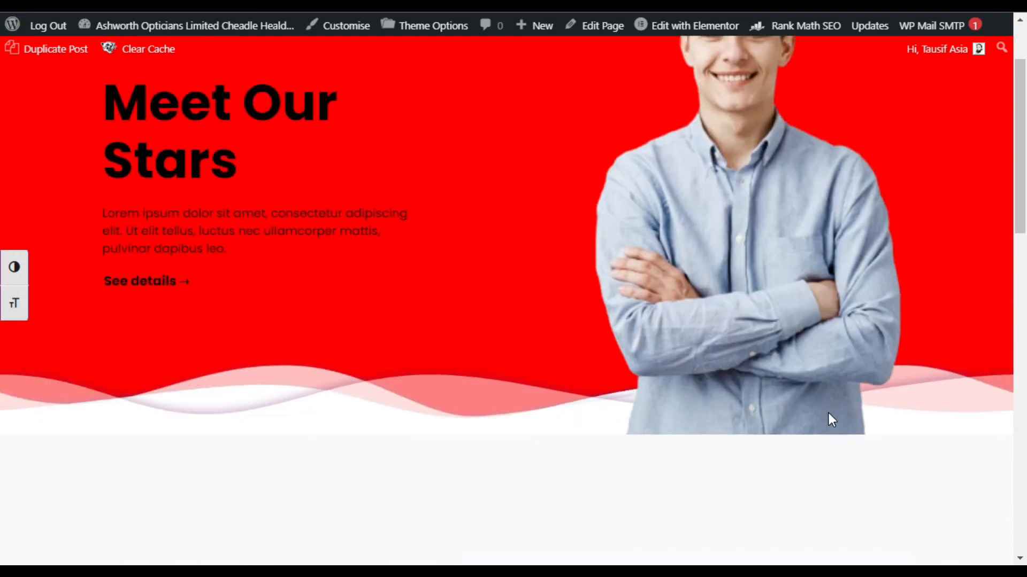
scroll(589, 358, up, 2)
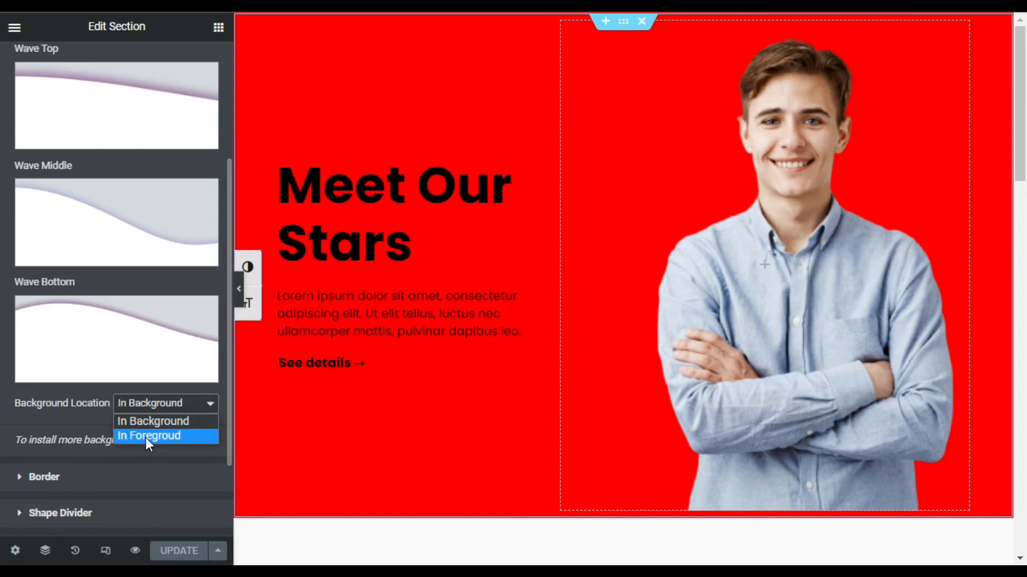
- Set the wave animation's Background Location to In Foregroud and update the page
click(146, 438)
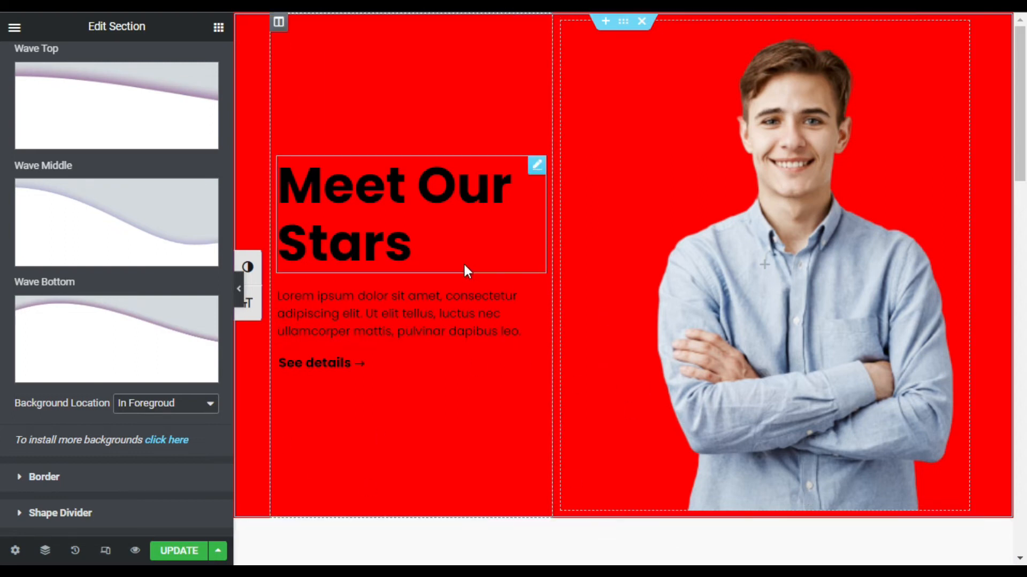
scroll(123, 241, up, 4)
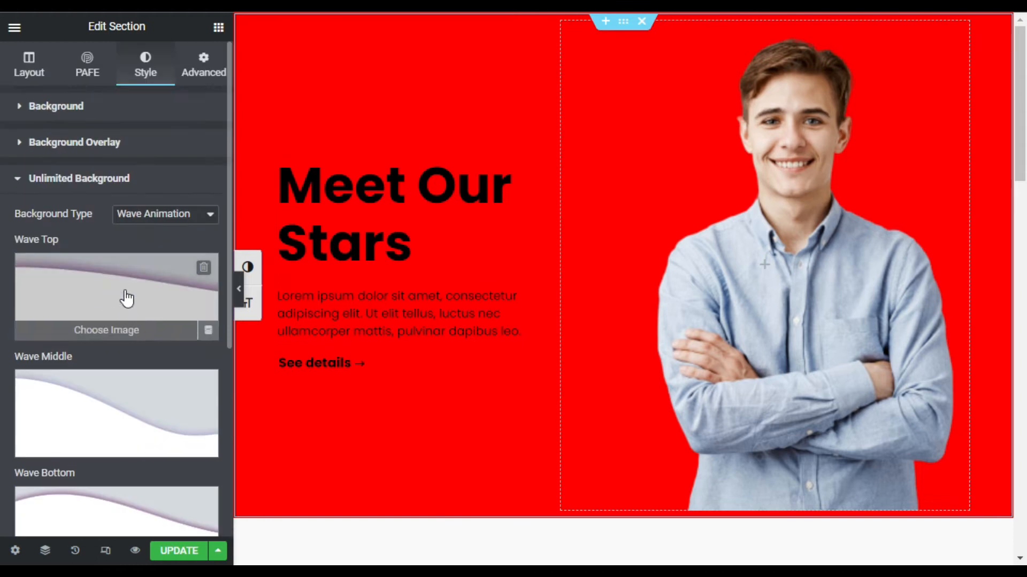
click(143, 213)
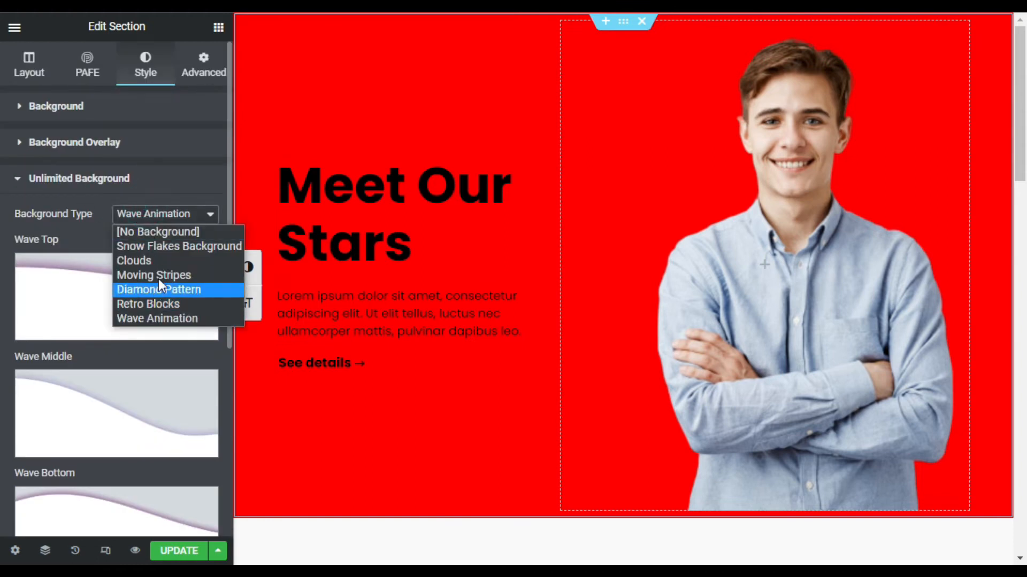
click(93, 236)
scroll(153, 406, down, 3)
scroll(107, 226, up, 3)
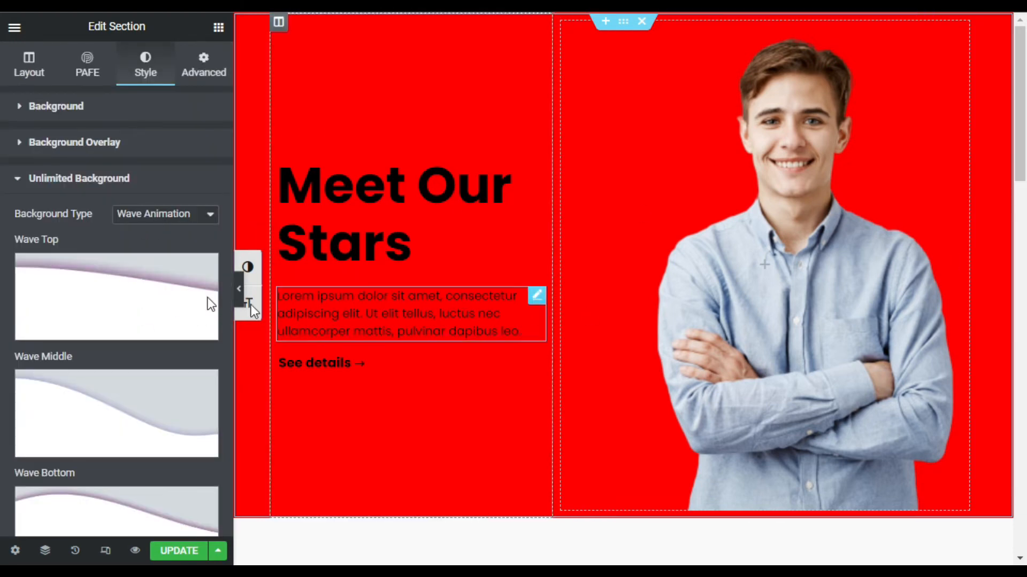
scroll(155, 278, down, 3)
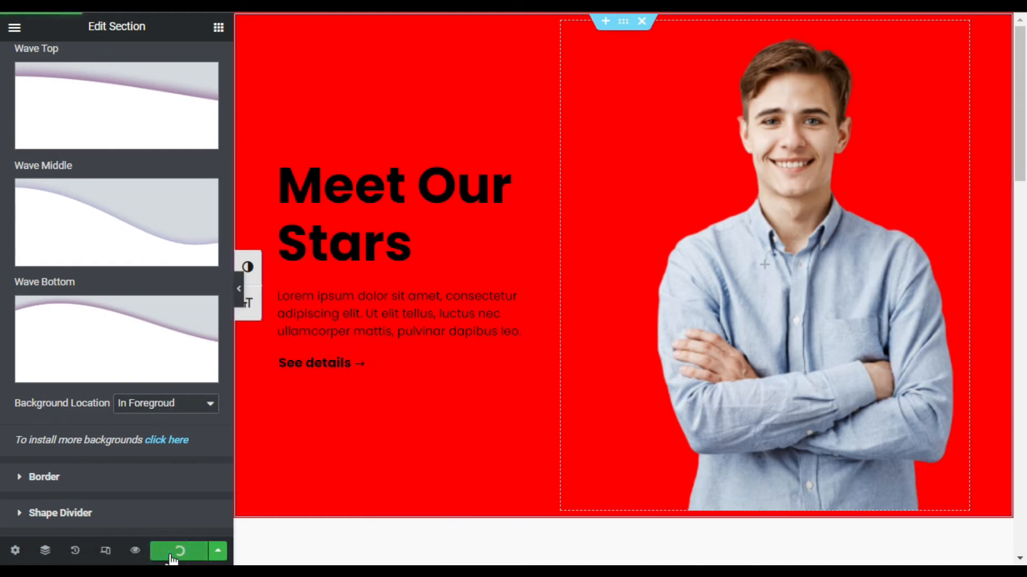
- Preview the updated page and examine how the foreground waves overlap the portrait
click(135, 552)
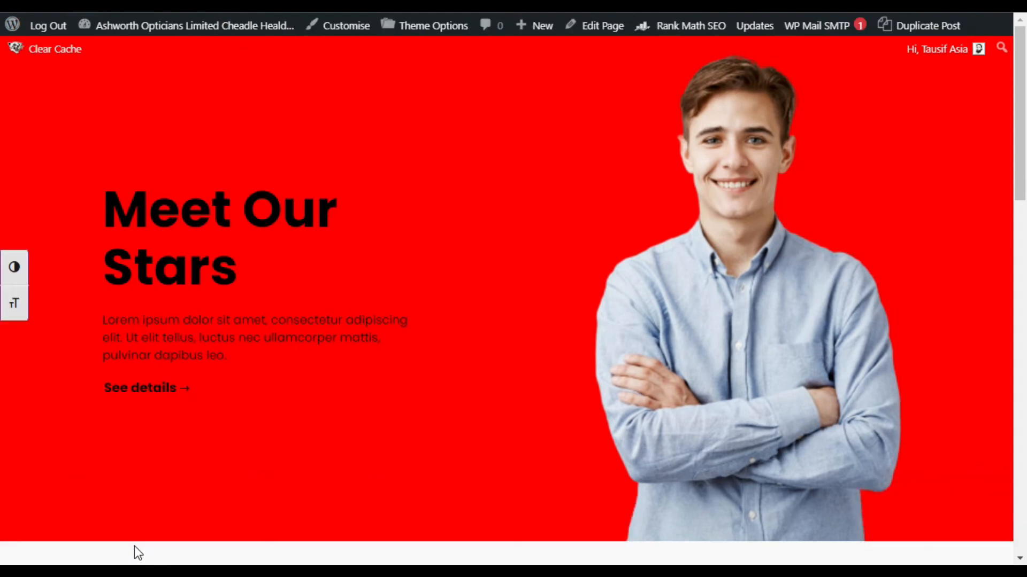
scroll(498, 434, down, 1)
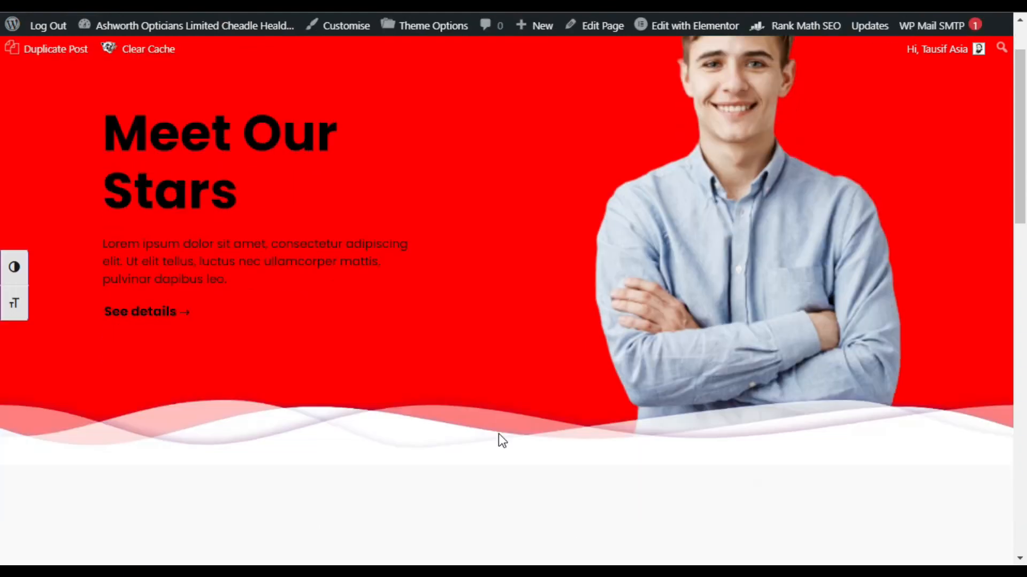
scroll(497, 436, down, 2)
scroll(704, 358, up, 2)
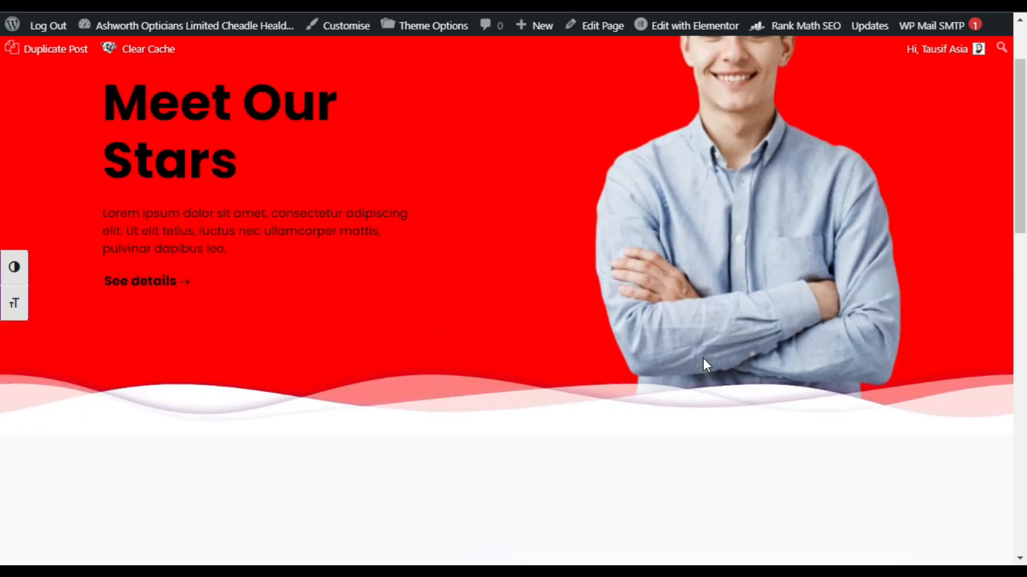
scroll(623, 420, up, 2)
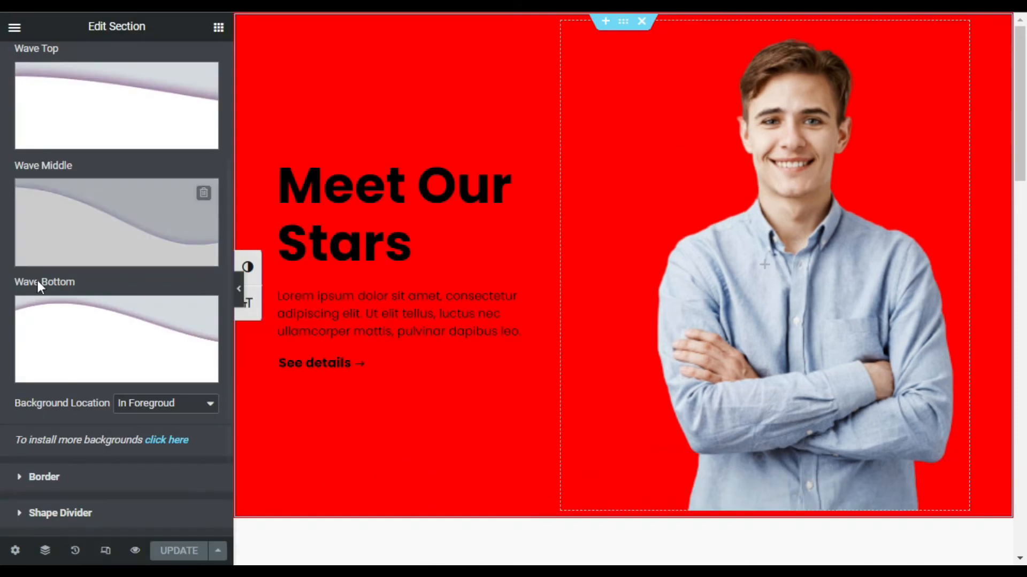
- Switch the red section's Unlimited Background type to Snow Flakes Background and preview the updated page
scroll(54, 283, up, 4)
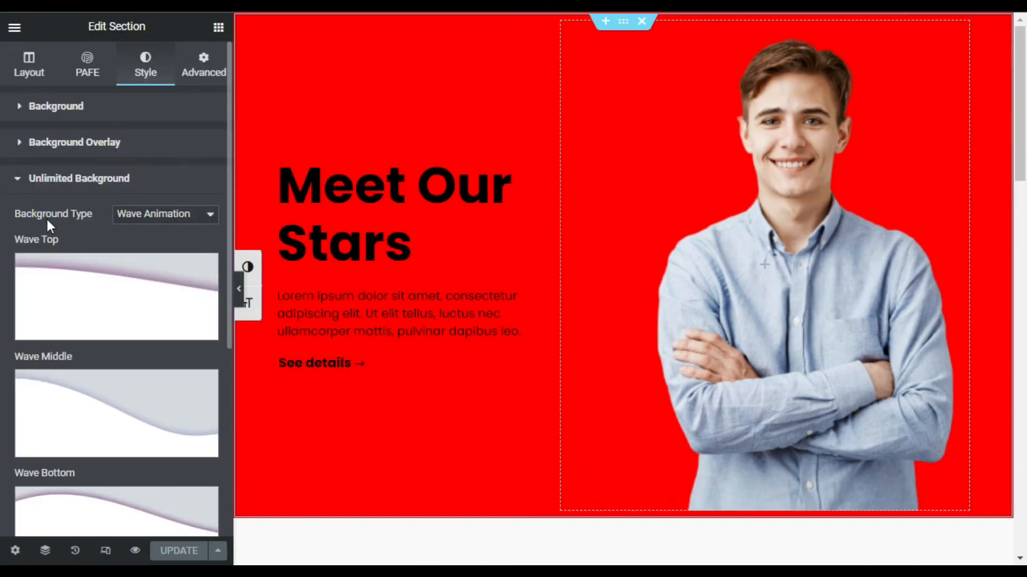
click(151, 214)
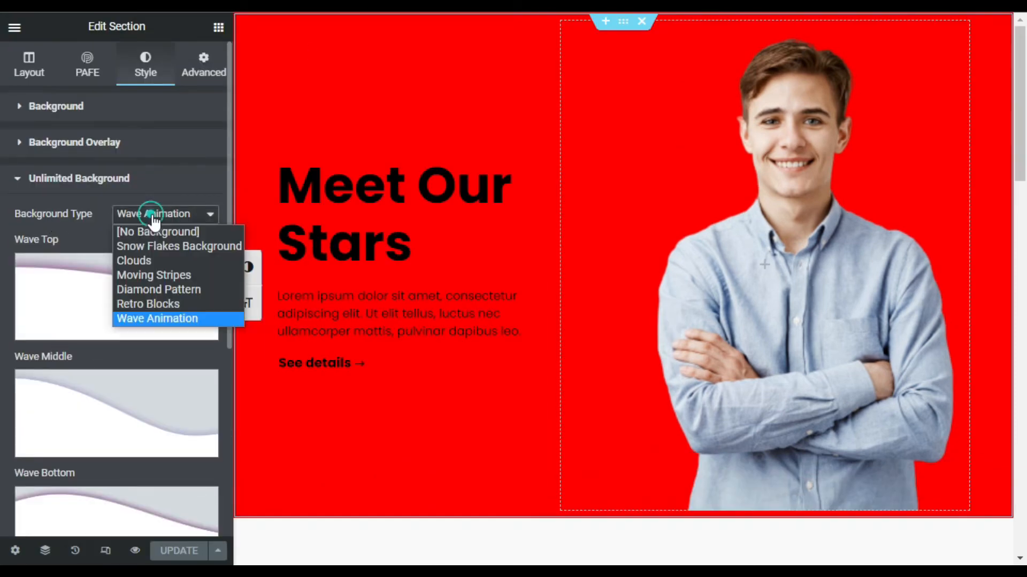
click(153, 247)
click(169, 550)
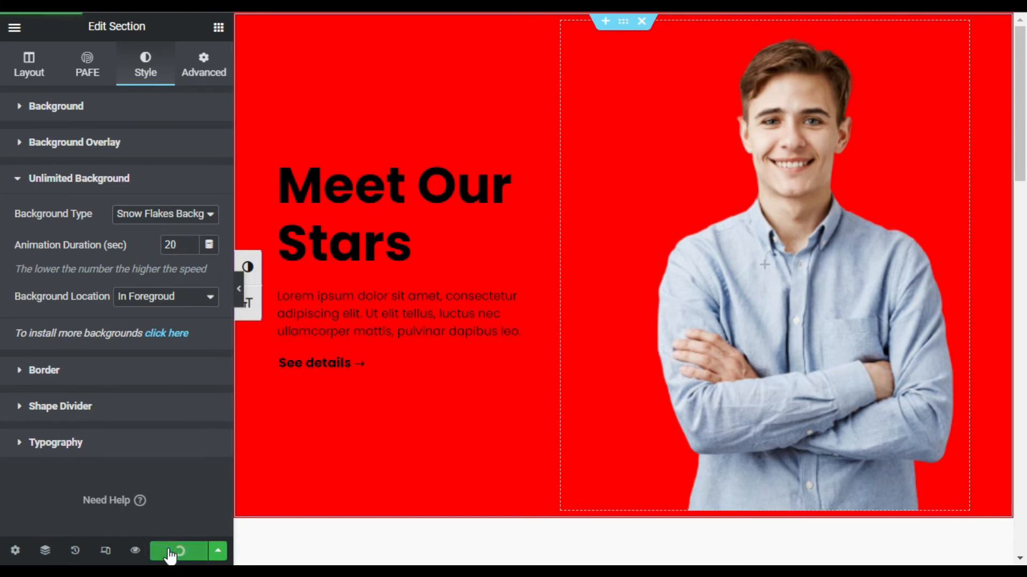
click(135, 550)
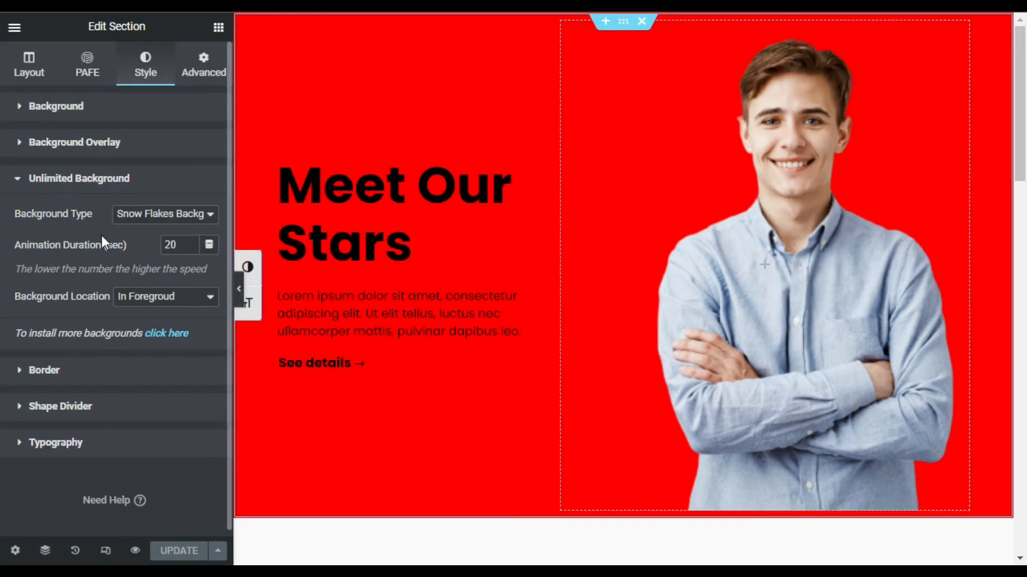
- Set the section's Unlimited Background type to Clouds with Background Location In Background, and update the page
click(150, 212)
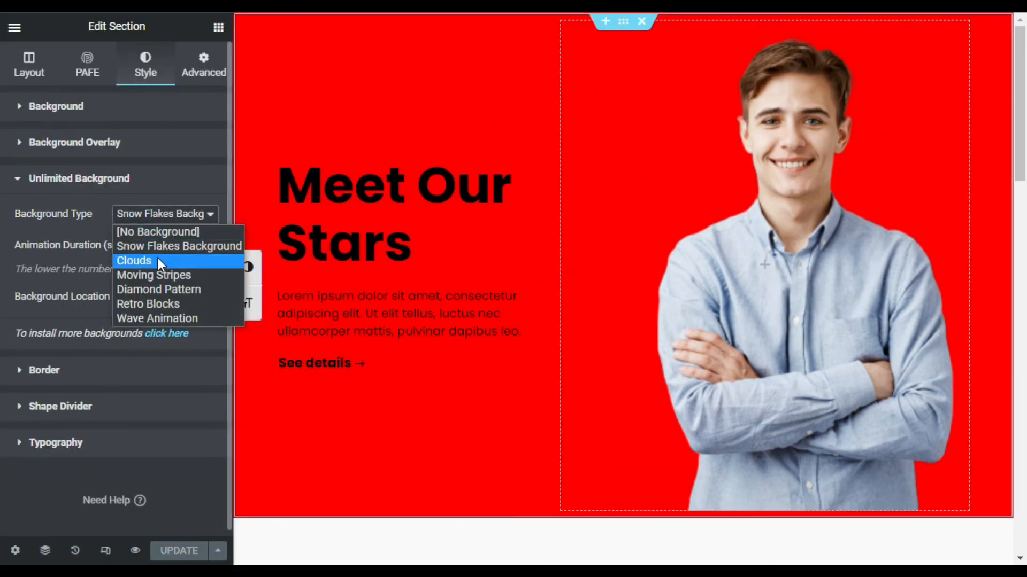
click(158, 261)
scroll(129, 353, down, 7)
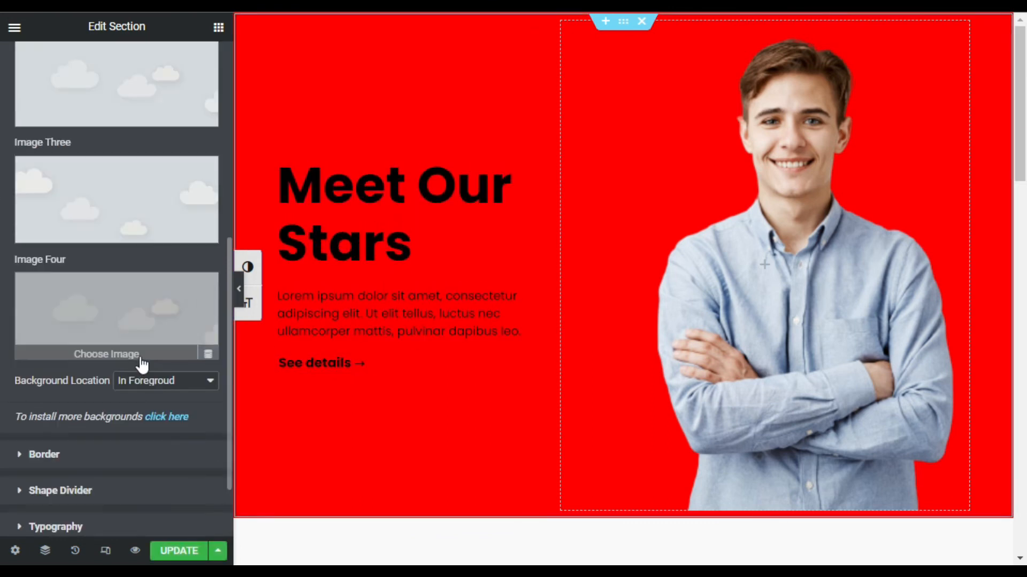
click(145, 381)
click(169, 398)
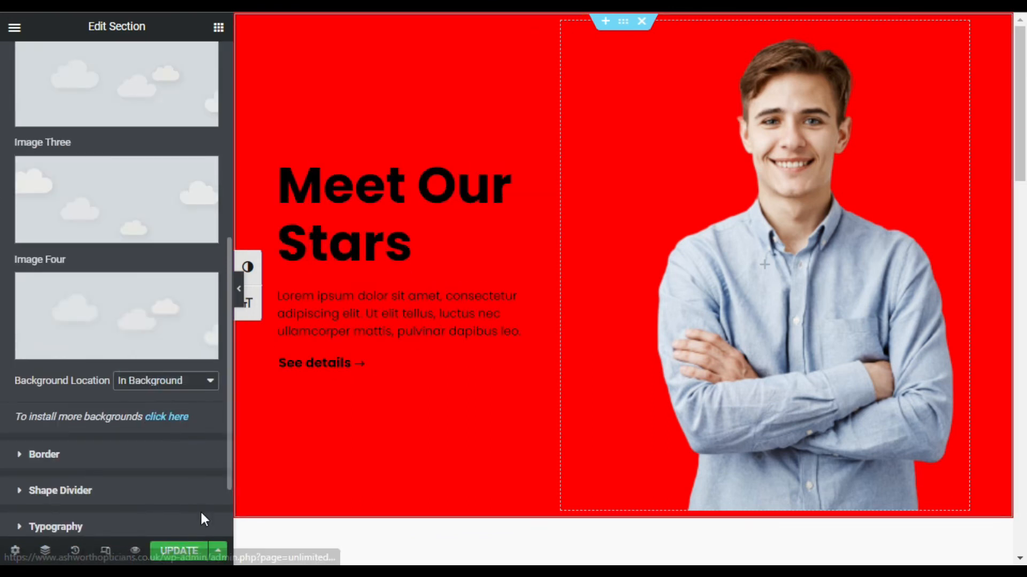
scroll(200, 510, down, 2)
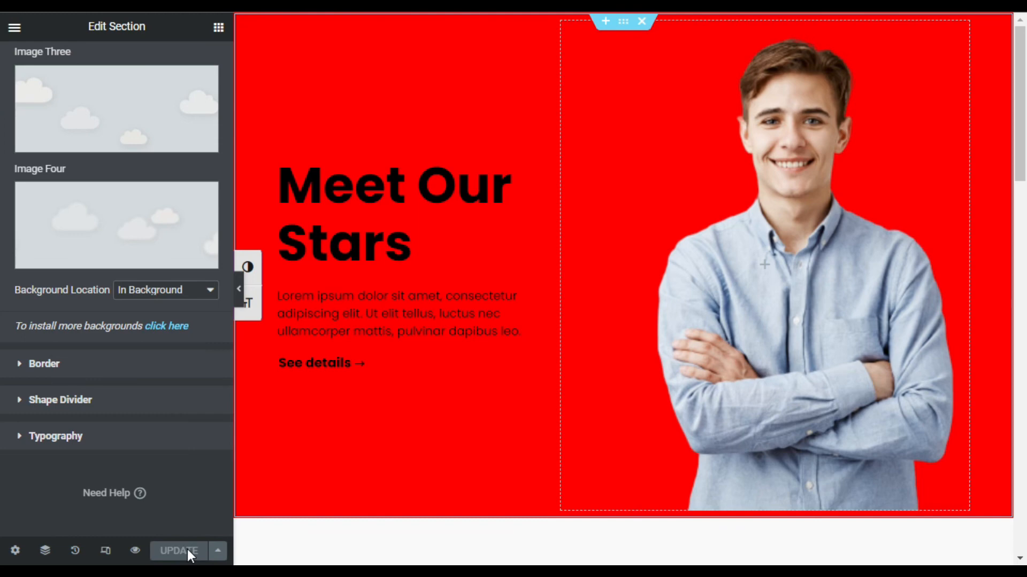